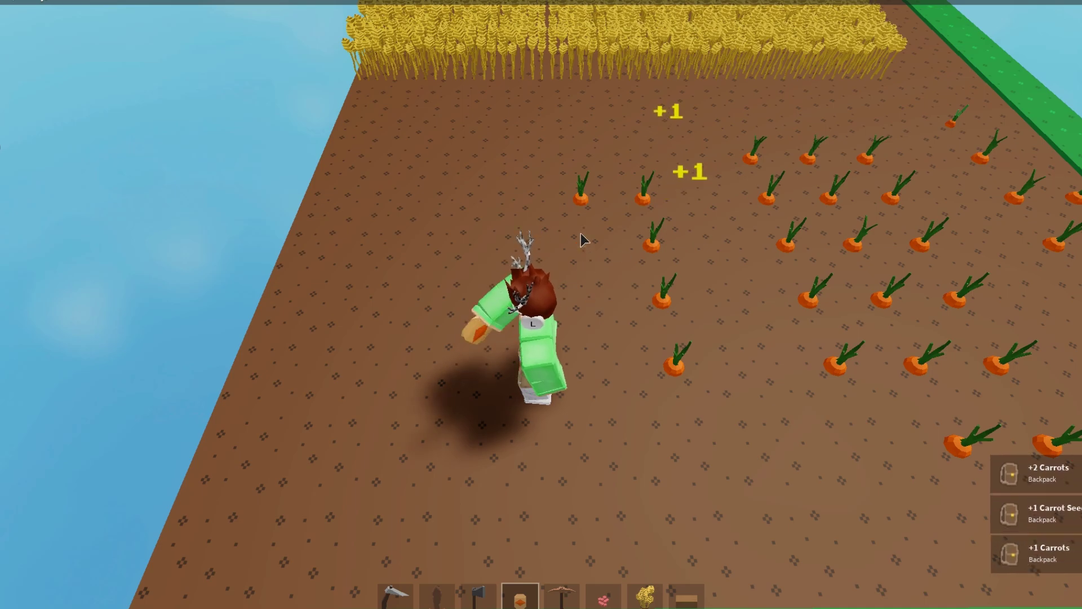
click(654, 237)
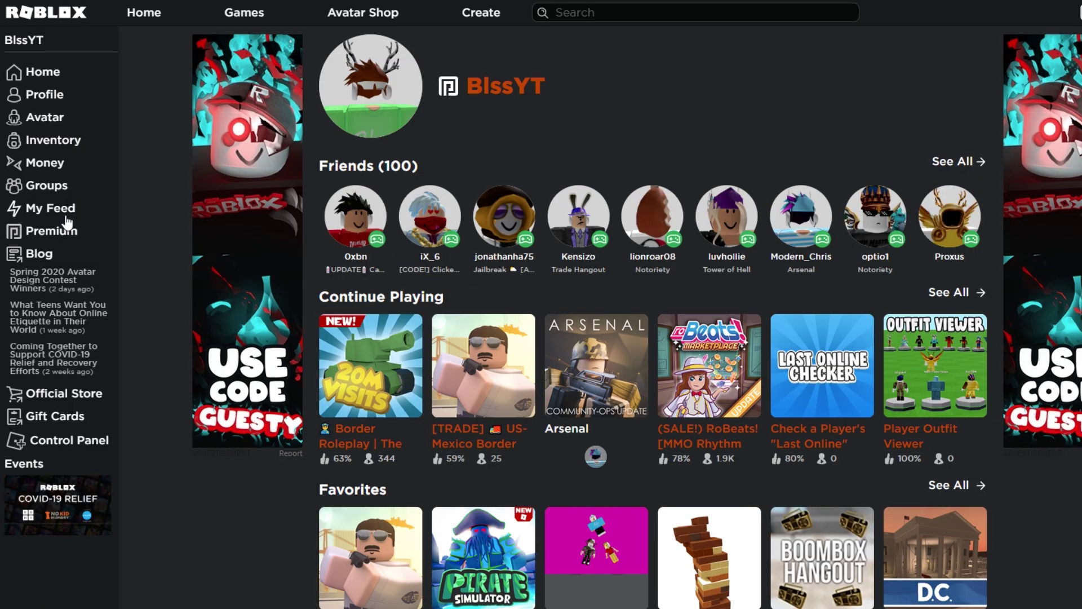
Step: Start creating a new Roblox group and name it "Youtuber Video Studios"
click(59, 187)
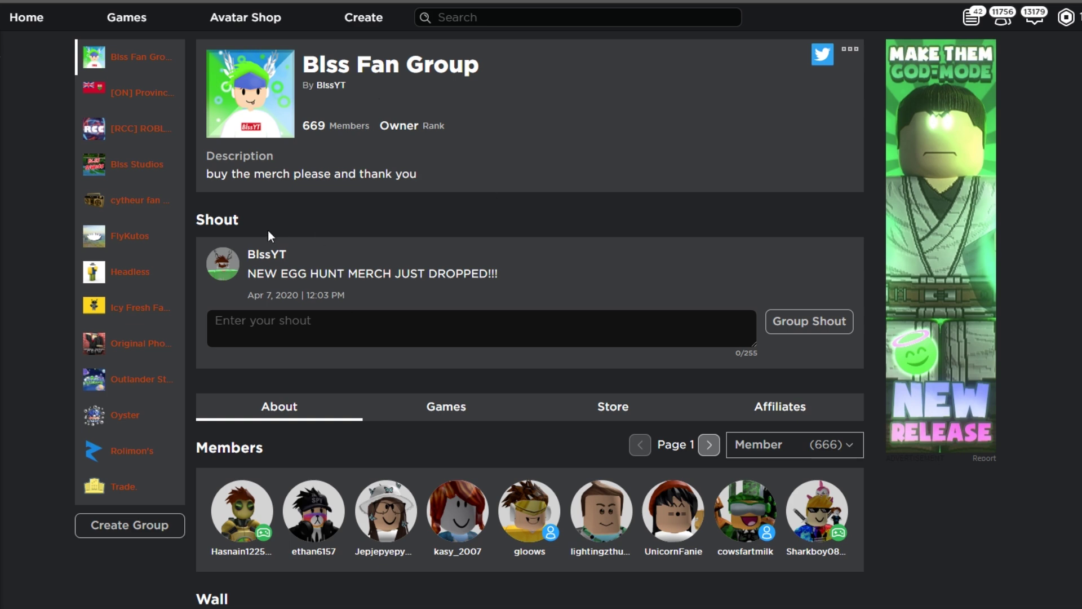
click(149, 525)
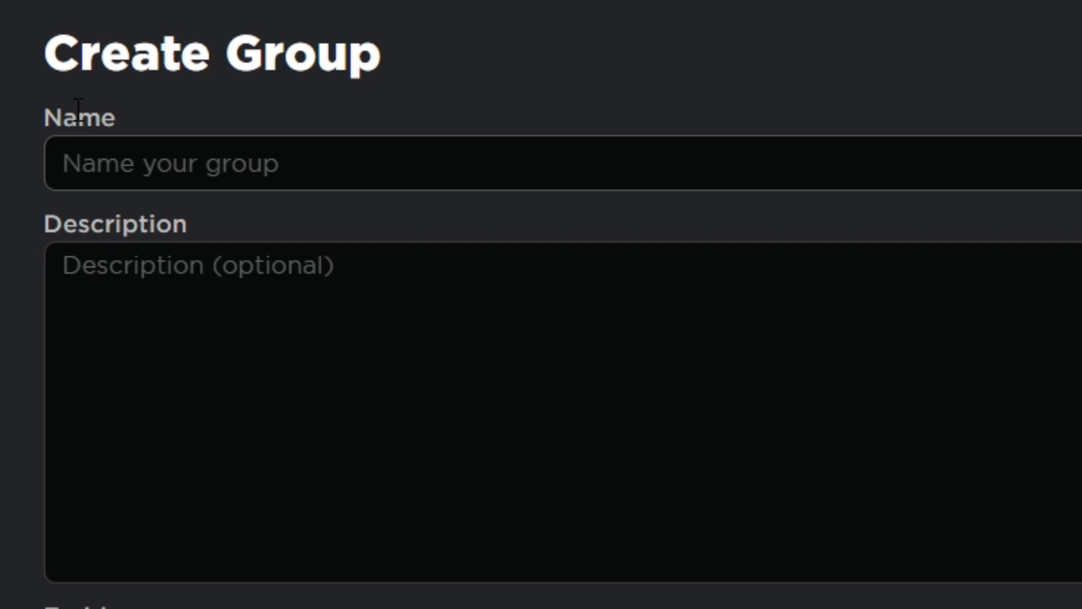
text(Youtyu)
key(BackSpace)
key(BackSpace)
text(uber Video Studios)
key(Tab)
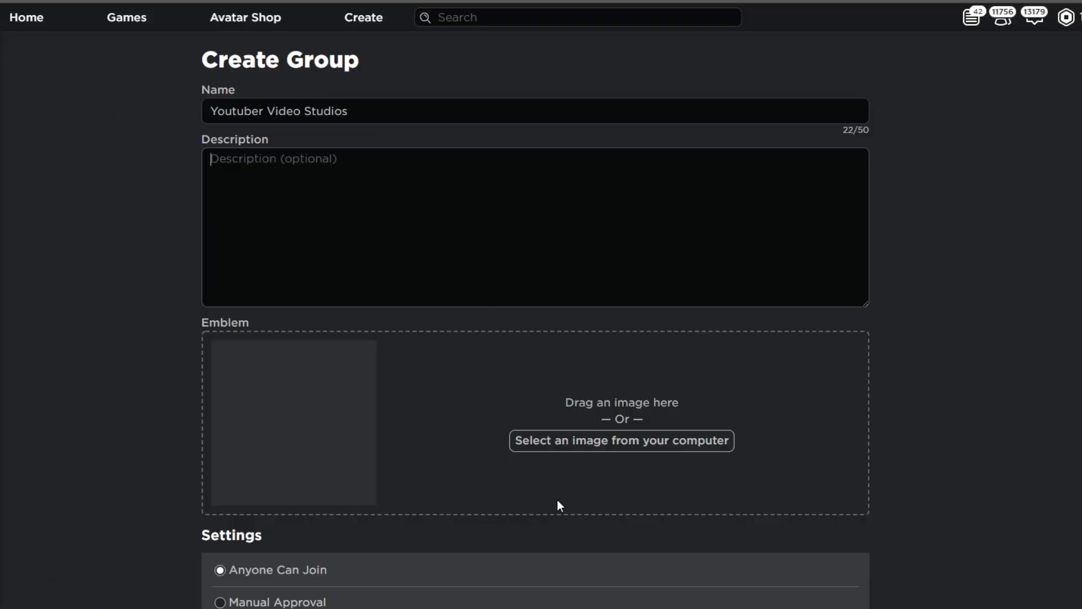
Step: Use the image hullian.png from the computer as the new group's emblem
click(568, 442)
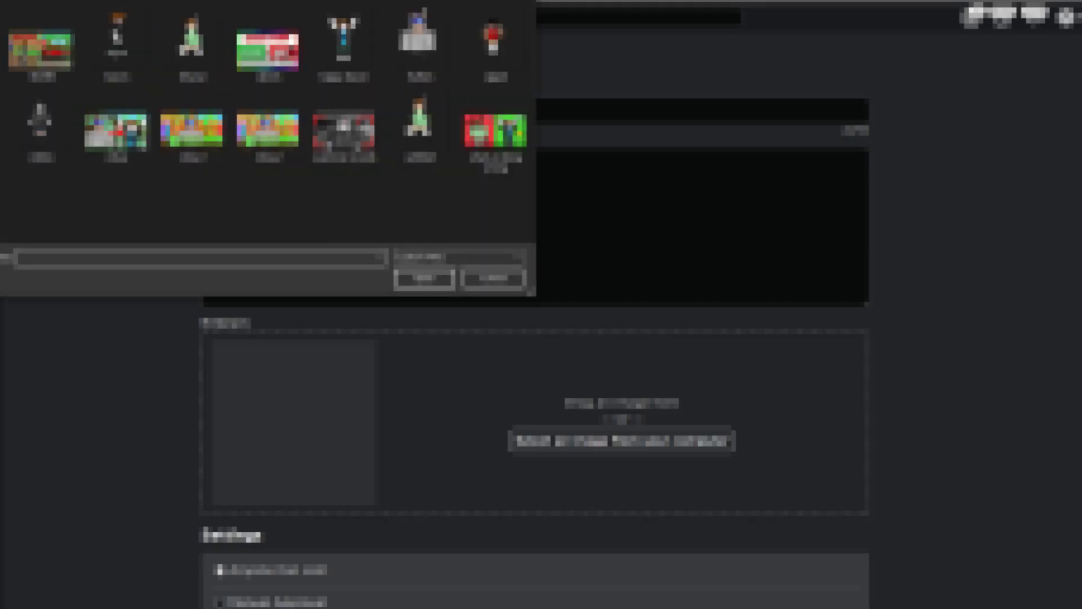
click(396, 28)
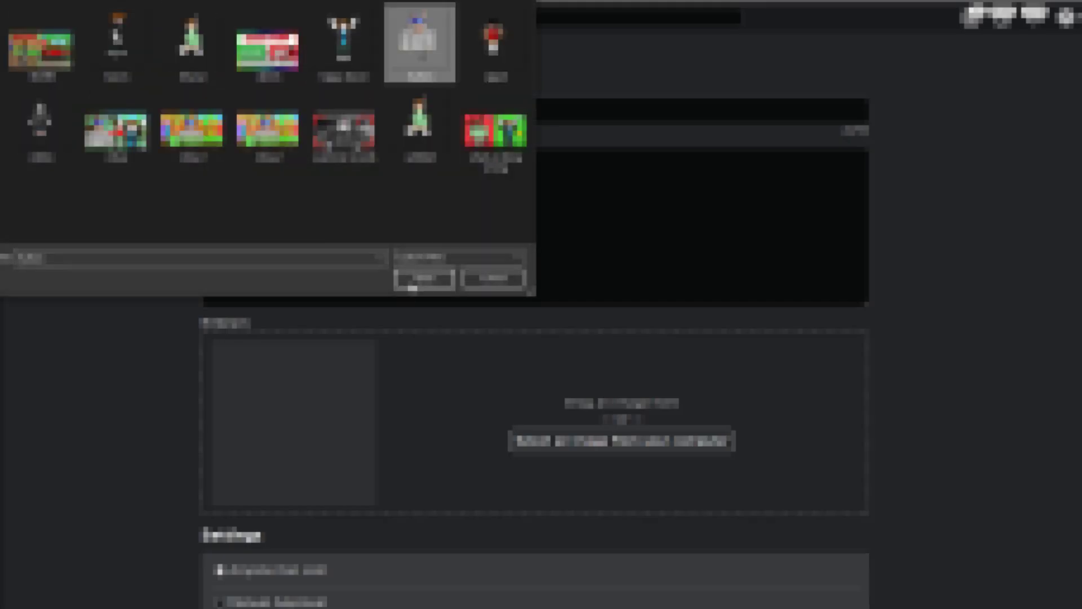
click(420, 279)
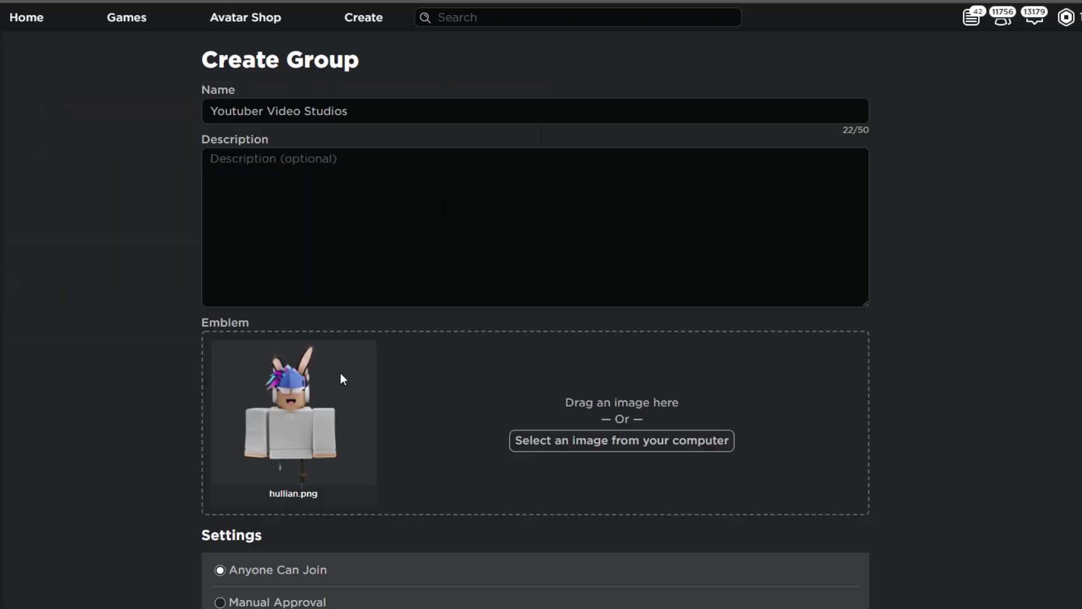
Step: Create the group by confirming its purchase for 100 Robux, leaving it open for anyone to join
scroll(310, 422, down, 3)
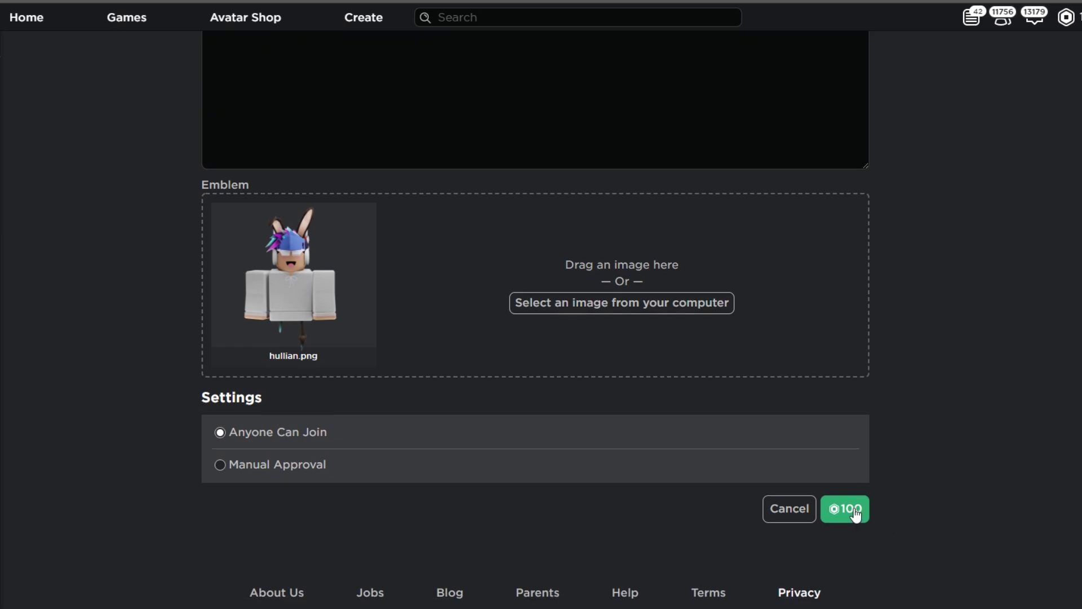
click(856, 510)
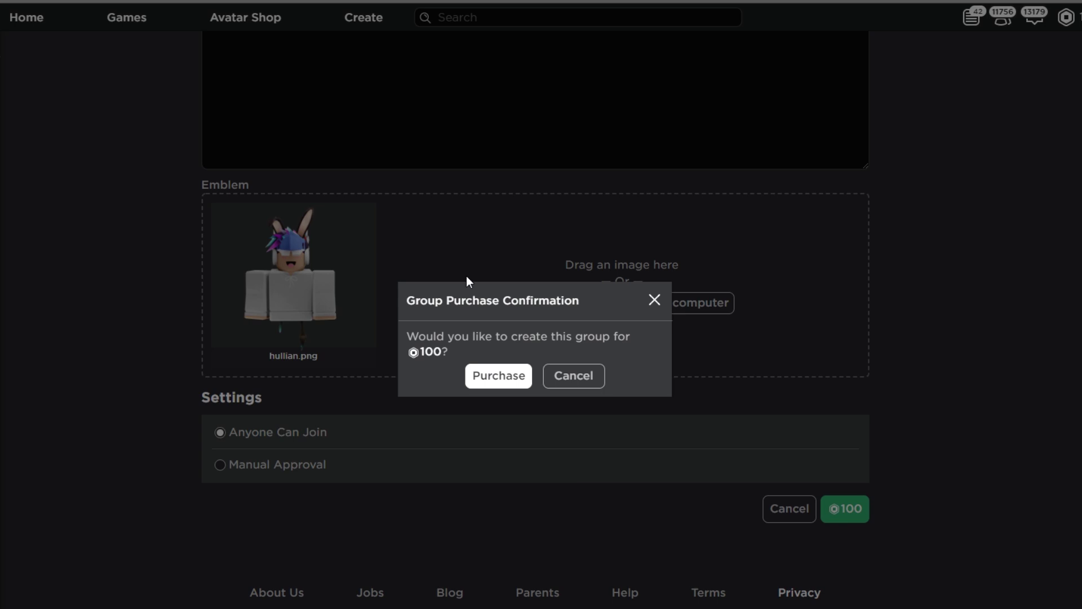
click(481, 378)
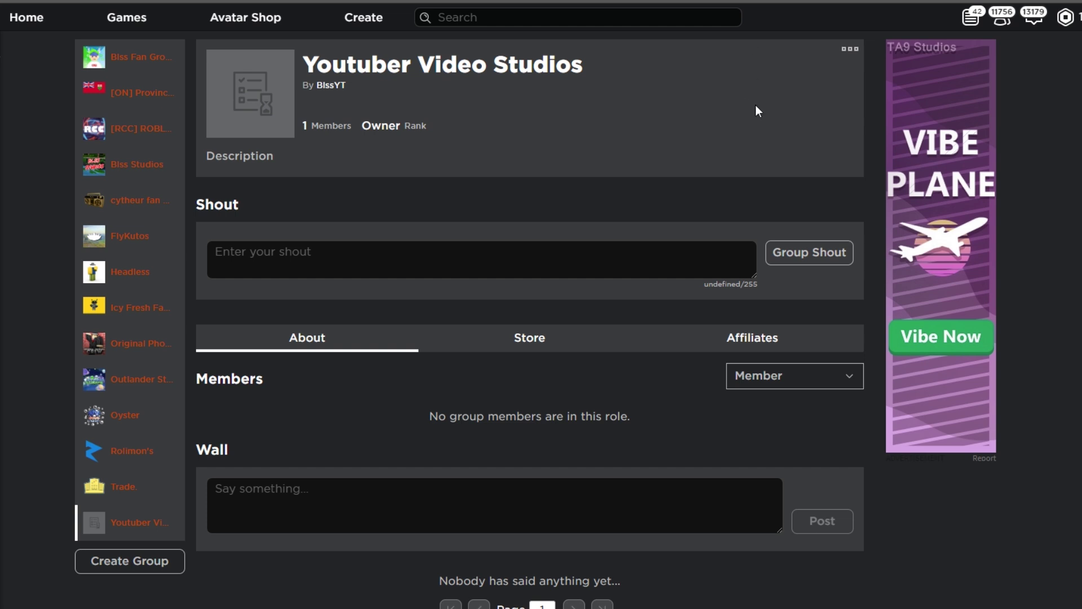
Step: Open the configuration page of the Youtuber Video Studios group
click(849, 52)
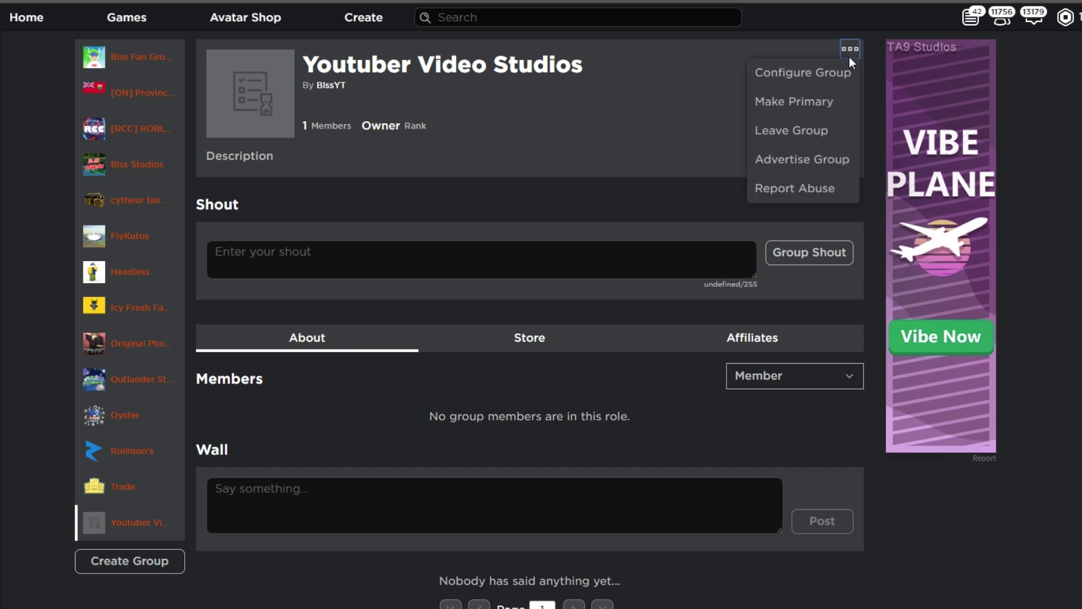
click(824, 72)
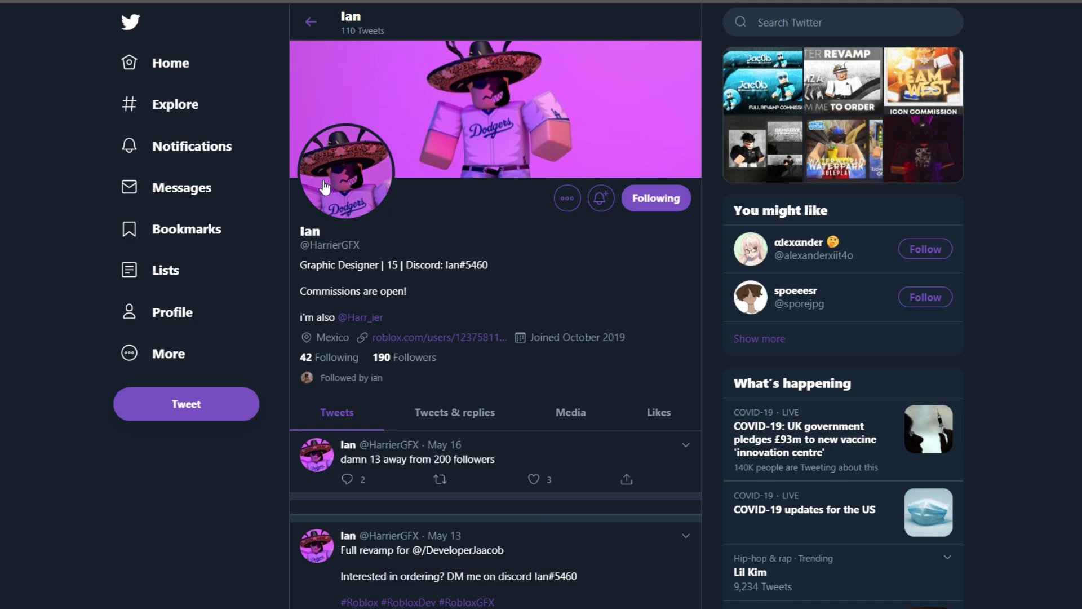
scroll(328, 182, down, 1)
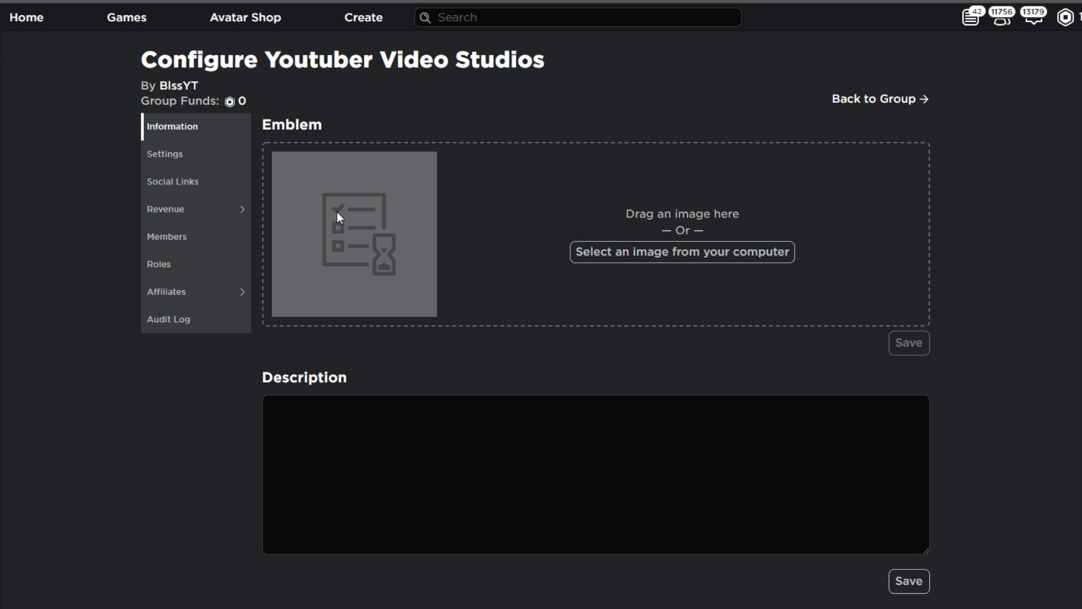
Step: Save the group description "★ Welcome to Youtuber Video Studios! ★", "🎮 THE BEST Games on Roblox 🎮", "😃 Join for a good time! 😃" on separate lines
scroll(336, 212, down, 2)
text(★ Welcome to Youtuber Video Studios! ★  🎮 THE BEST Games on Roblox 🎮  😃 Join for a good time! 😃)
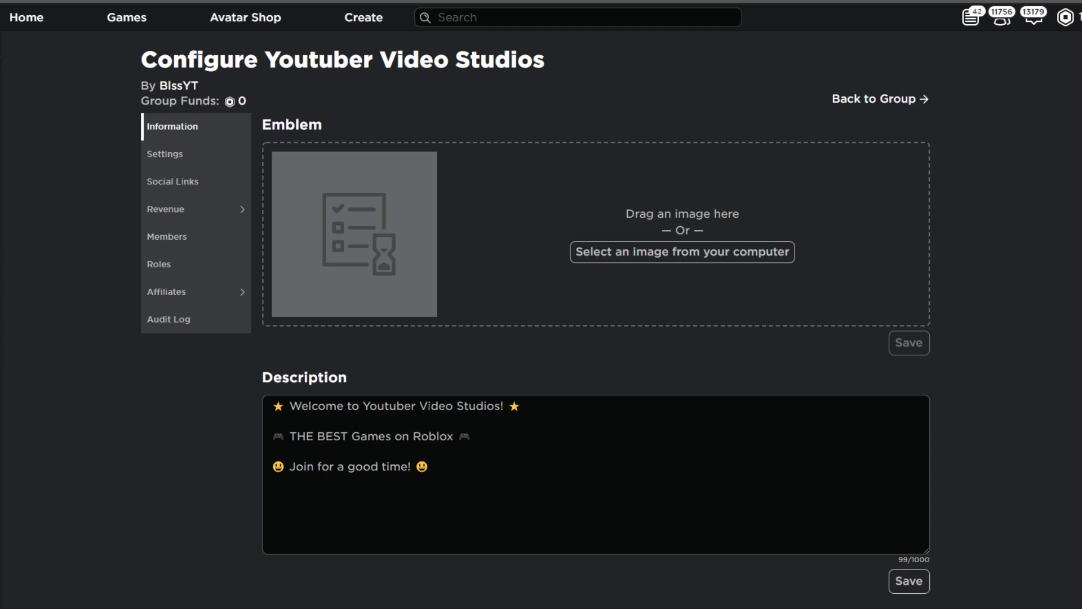
scroll(596, 304, down, 3)
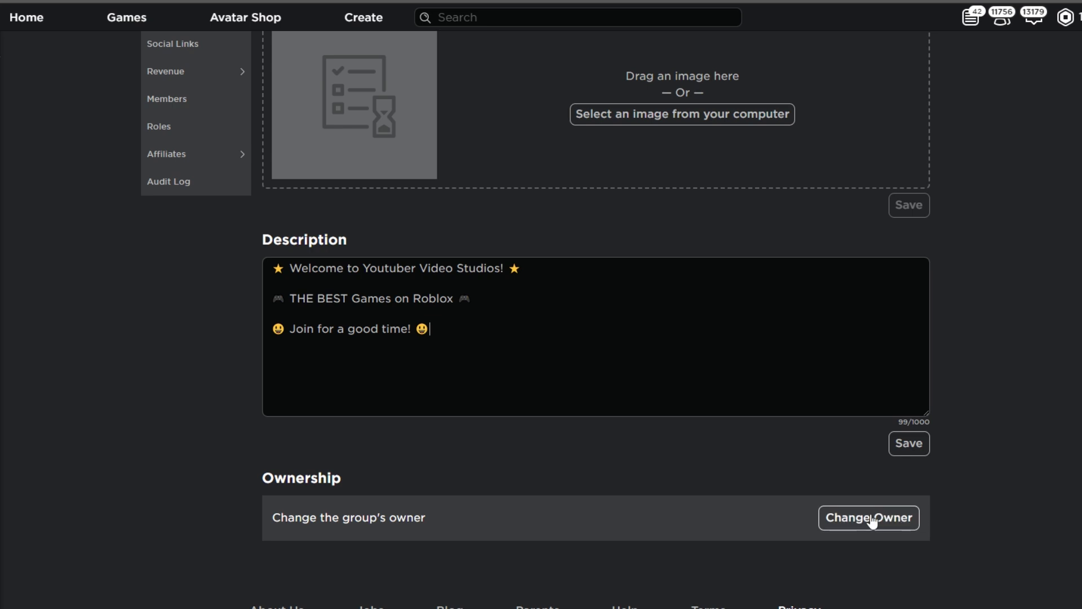
scroll(596, 316, down, 1)
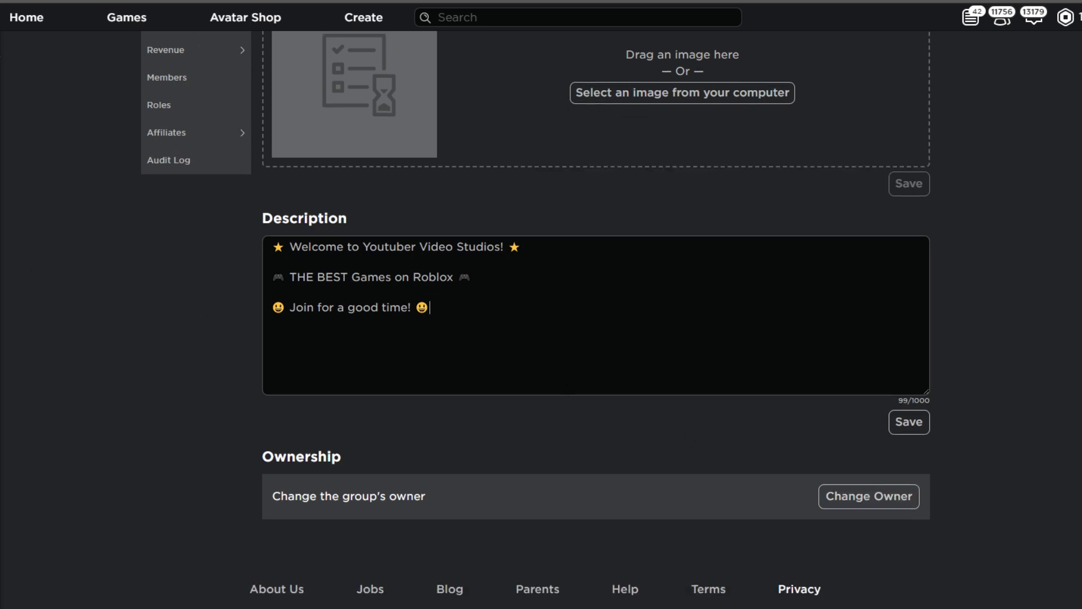
scroll(863, 461, up, 2)
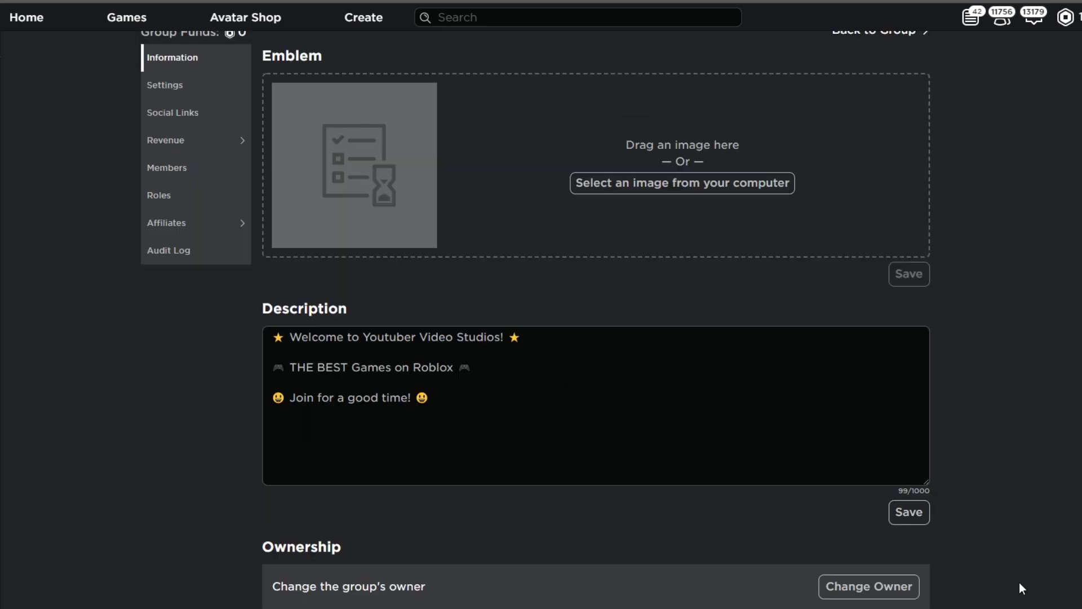
click(919, 512)
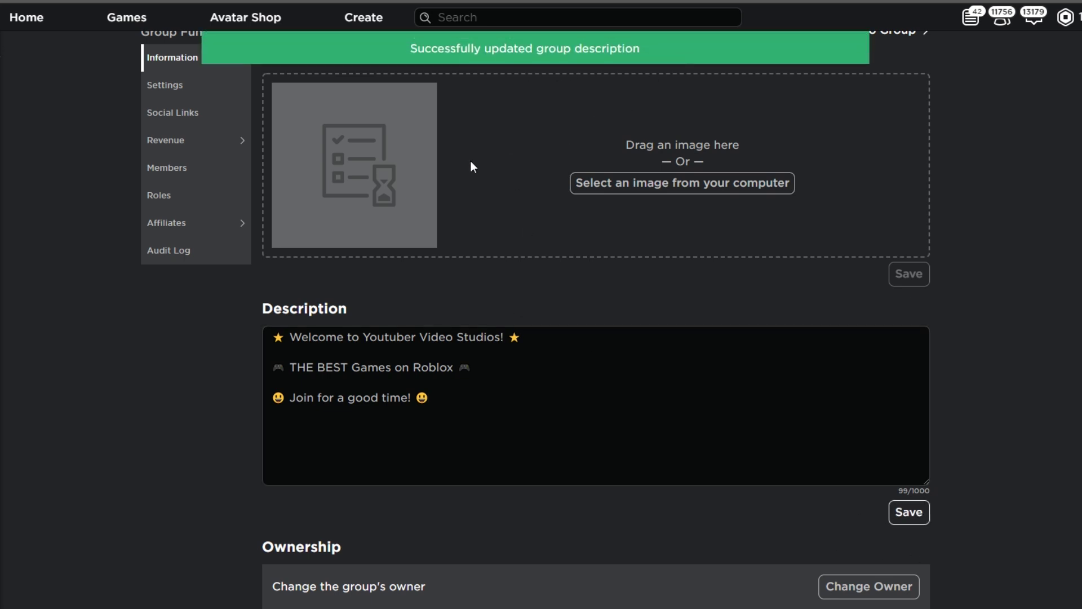
Step: Enable the group setting that makes group games visible on the group home page
scroll(298, 239, up, 2)
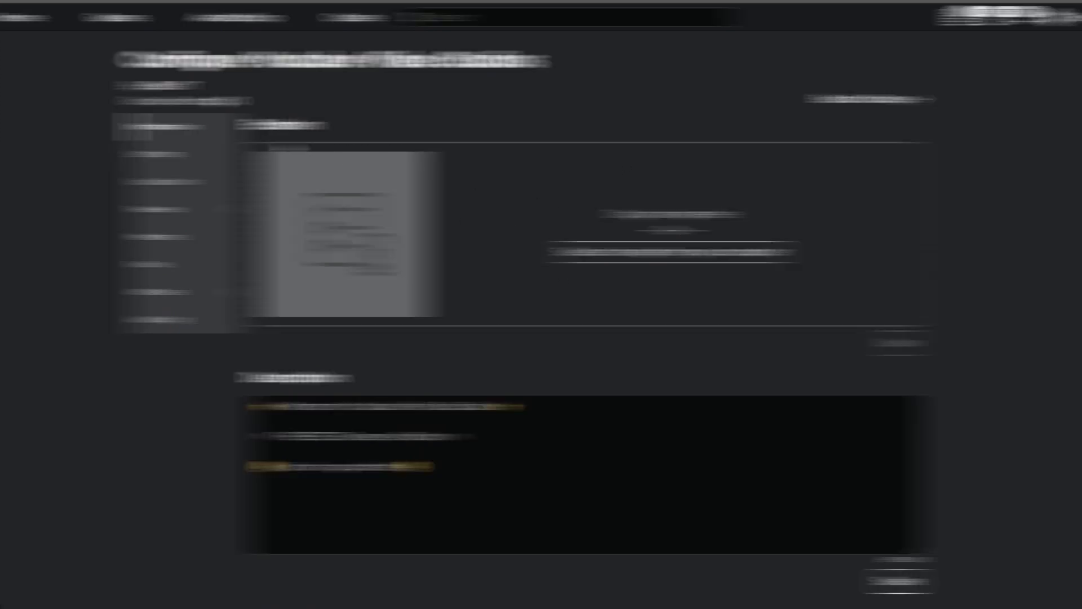
click(240, 155)
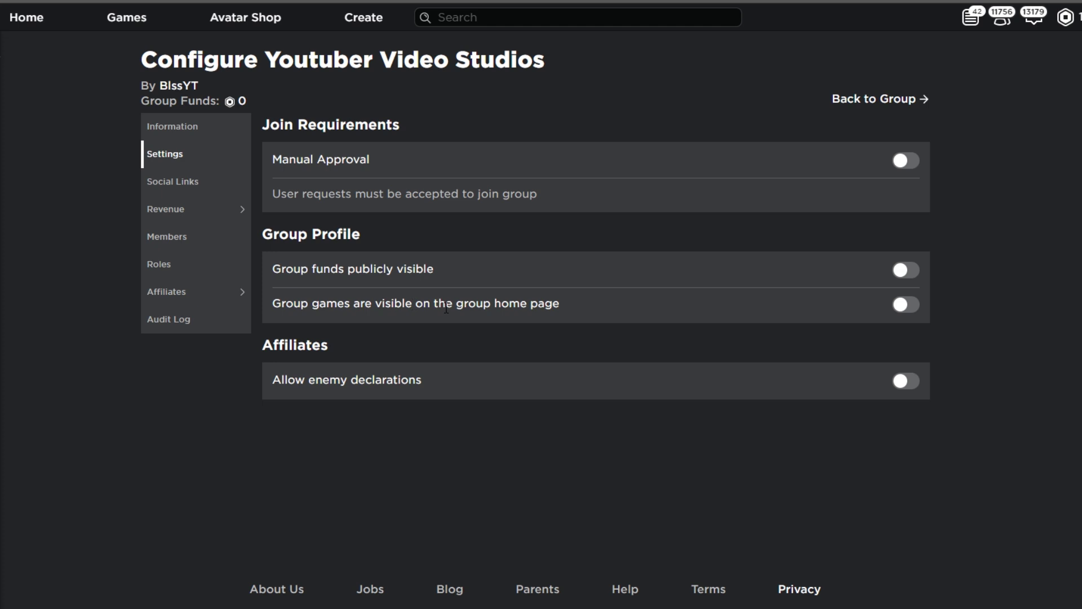
click(897, 305)
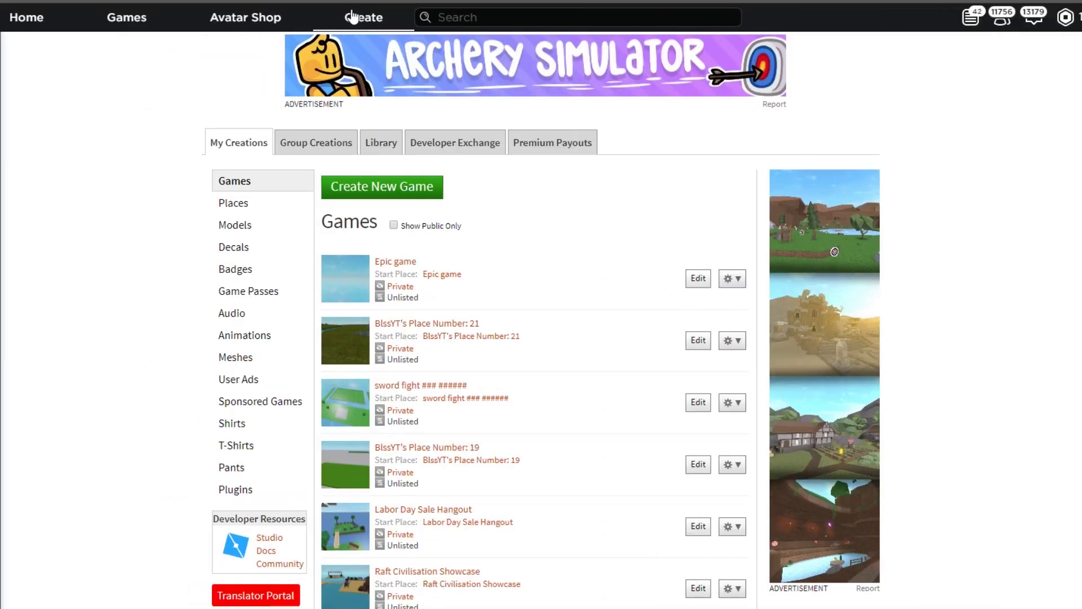
Step: Open the group creations on the Create page and select Youtuber Video Studios as the group for new games
click(307, 147)
click(273, 192)
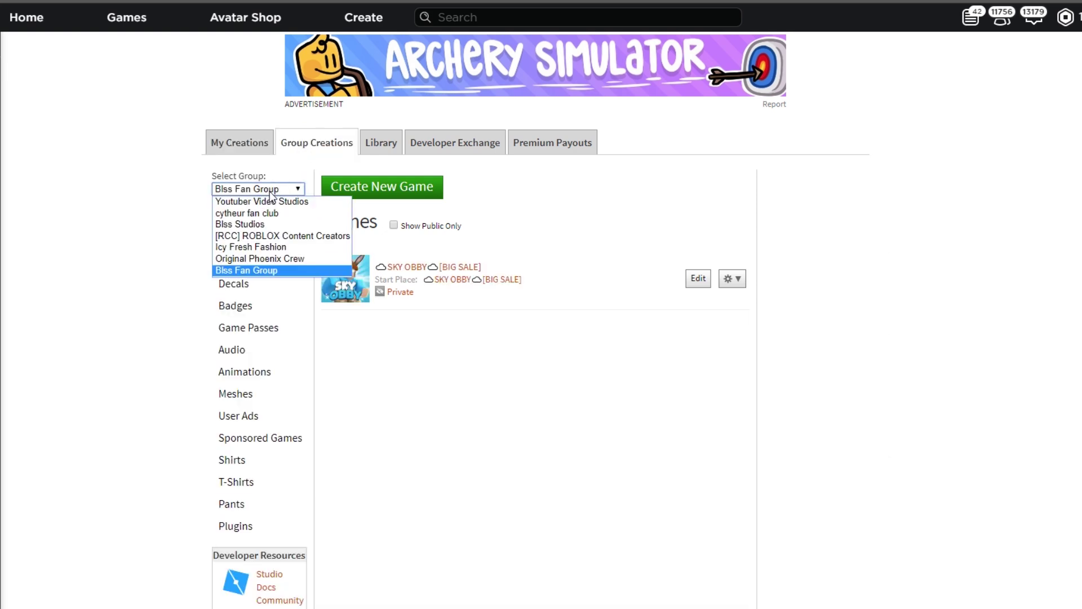
click(271, 200)
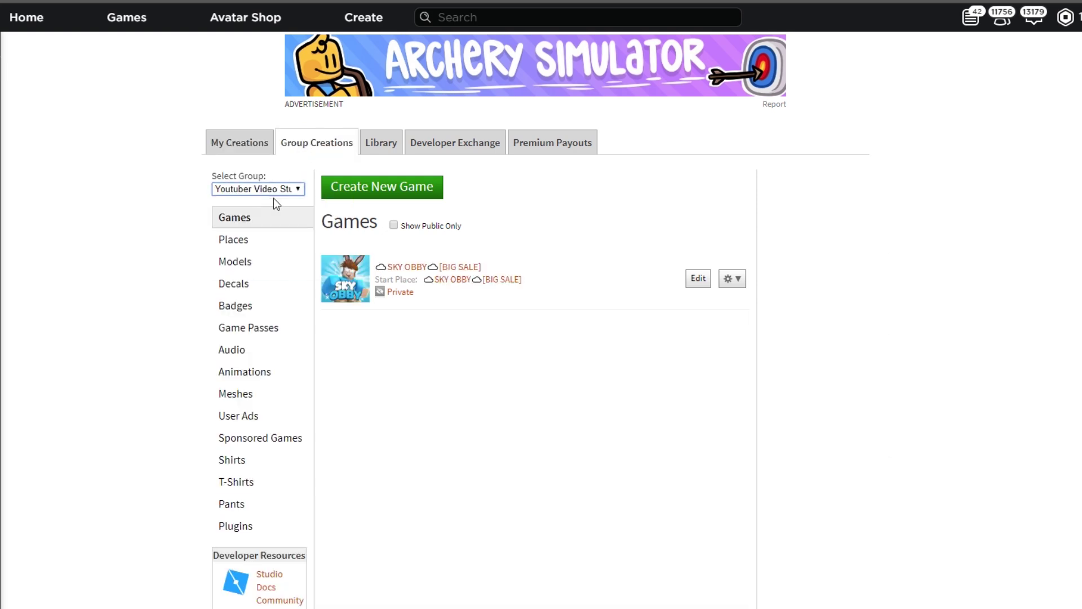
click(403, 198)
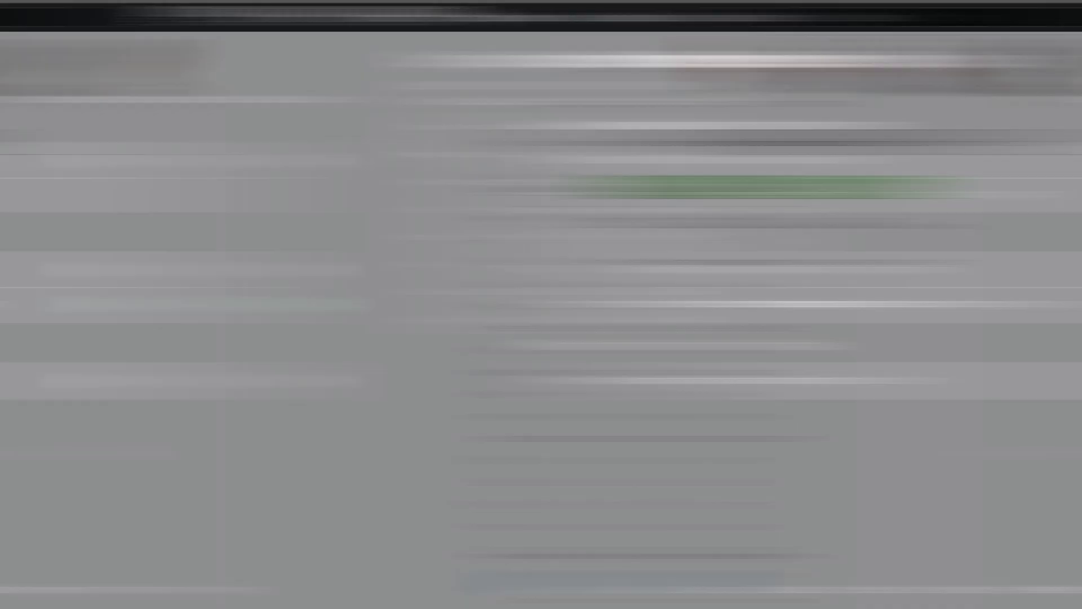
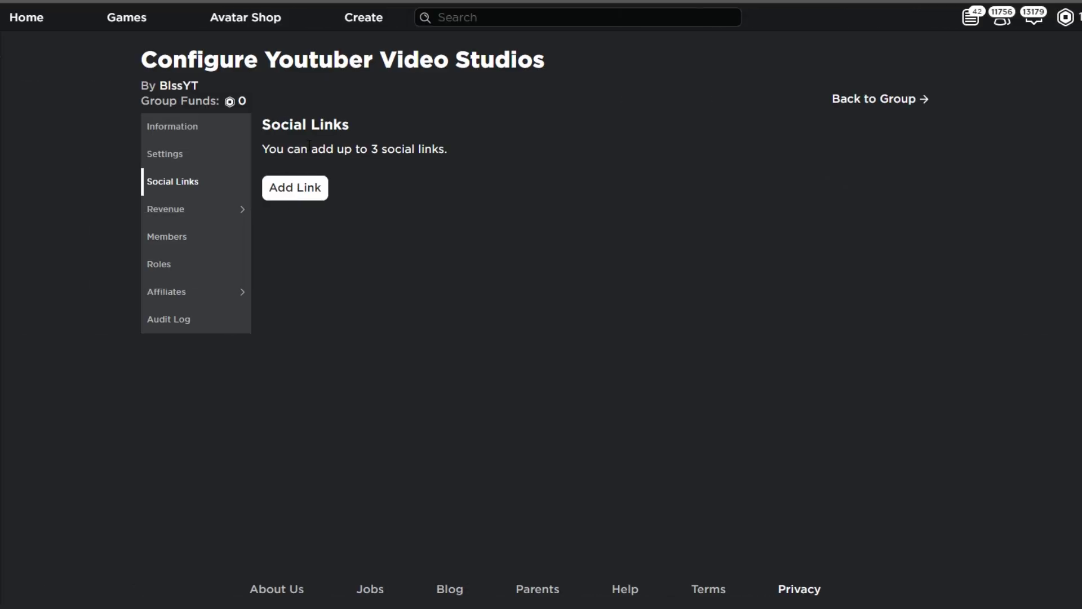
Step: Add an empty social link entry to the group and open its link type choices
click(321, 191)
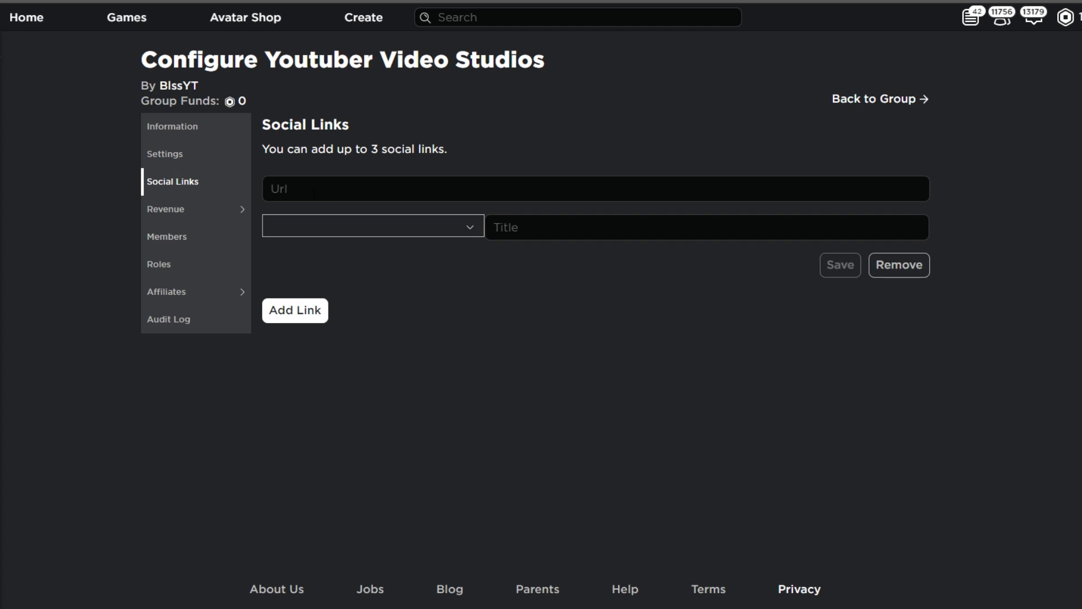
click(359, 232)
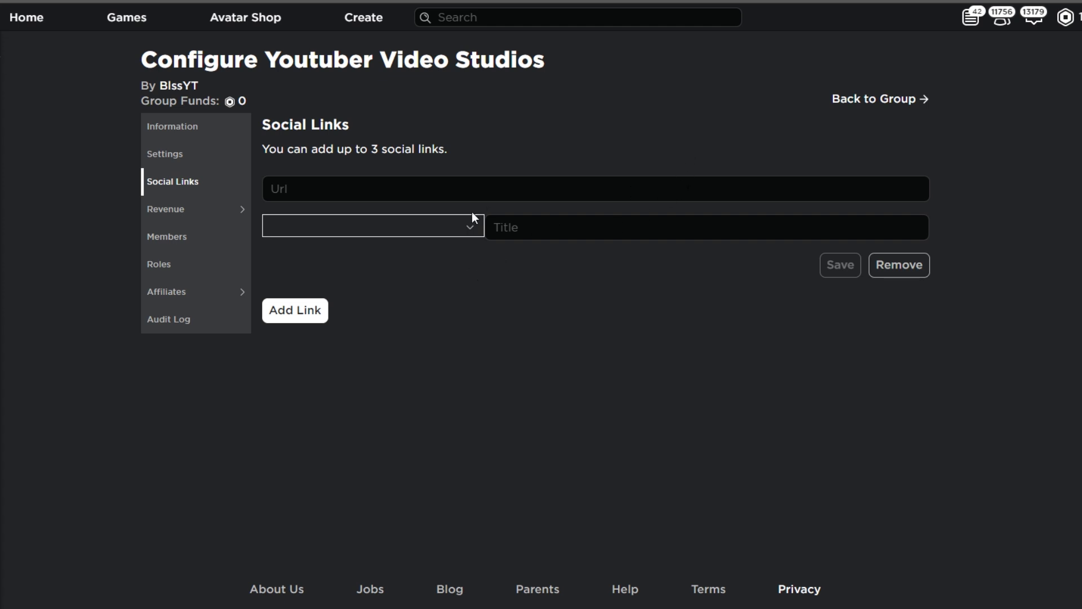
Step: Examine the group's revenue summary for different periods (week, month, year) and its Group Premium Payouts category
mouse_move(228, 211)
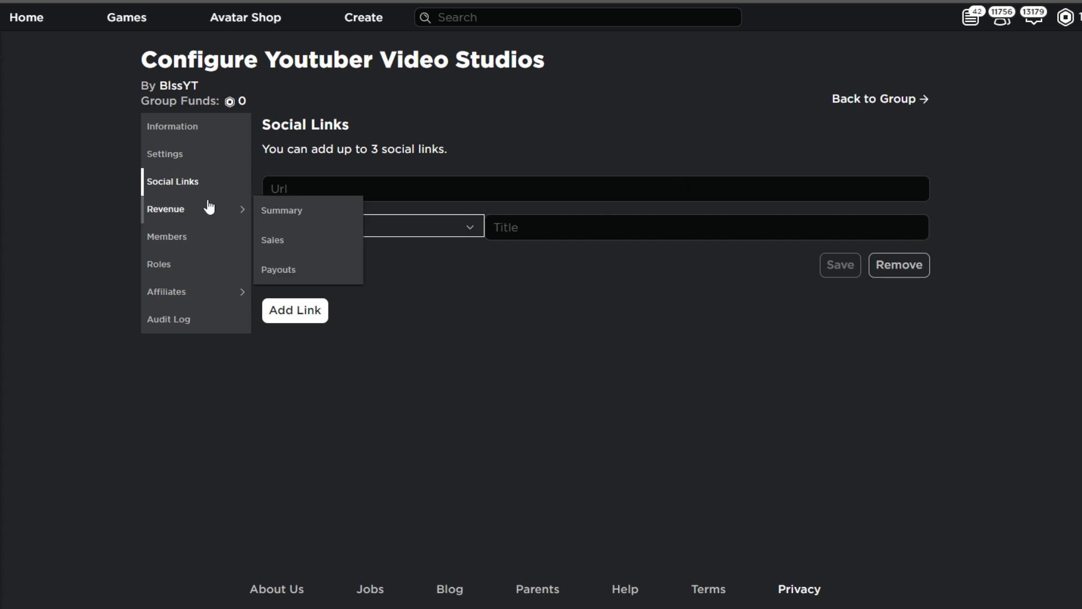
click(269, 209)
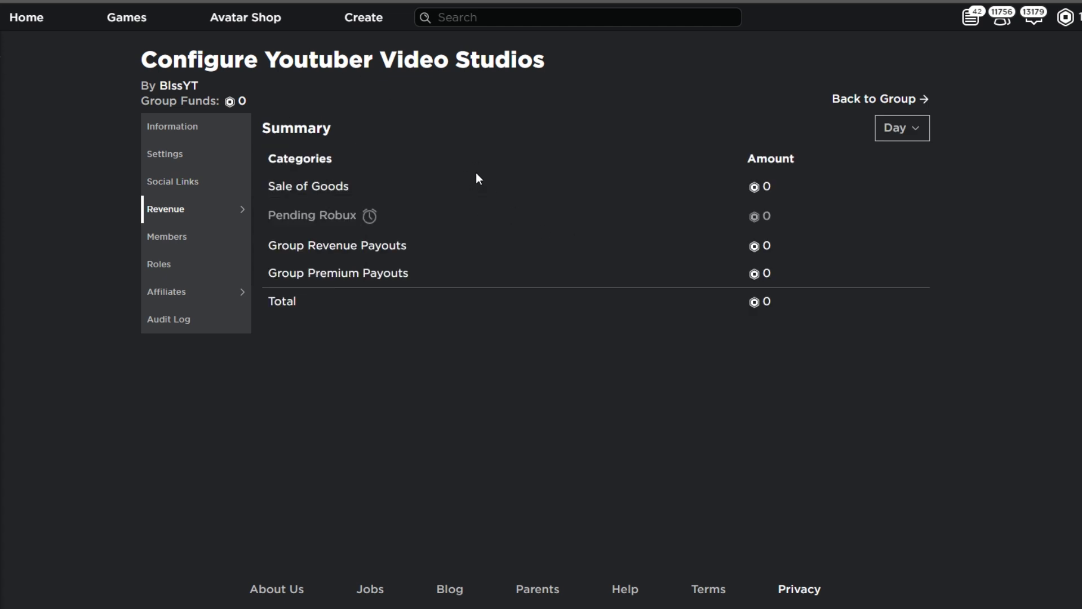
click(891, 135)
click(891, 183)
click(901, 135)
click(897, 210)
click(868, 133)
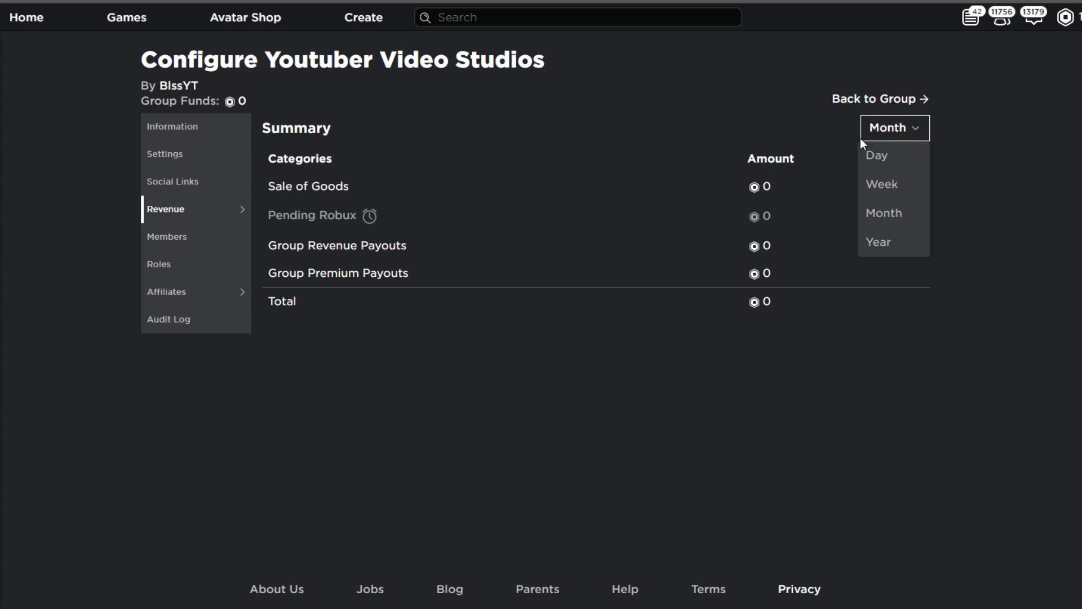
click(906, 241)
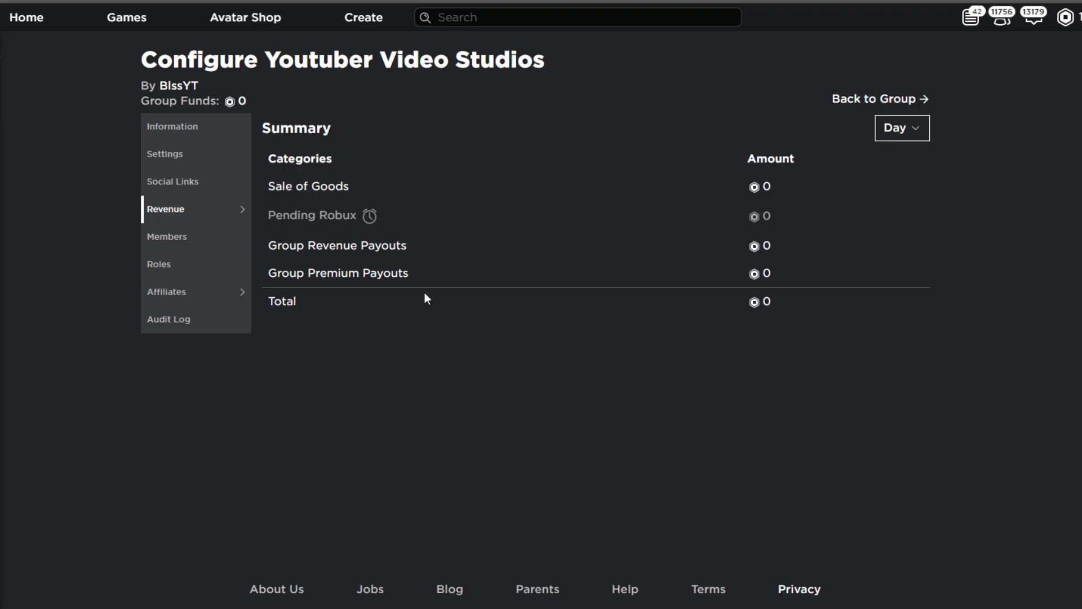
drag(409, 275, 264, 279)
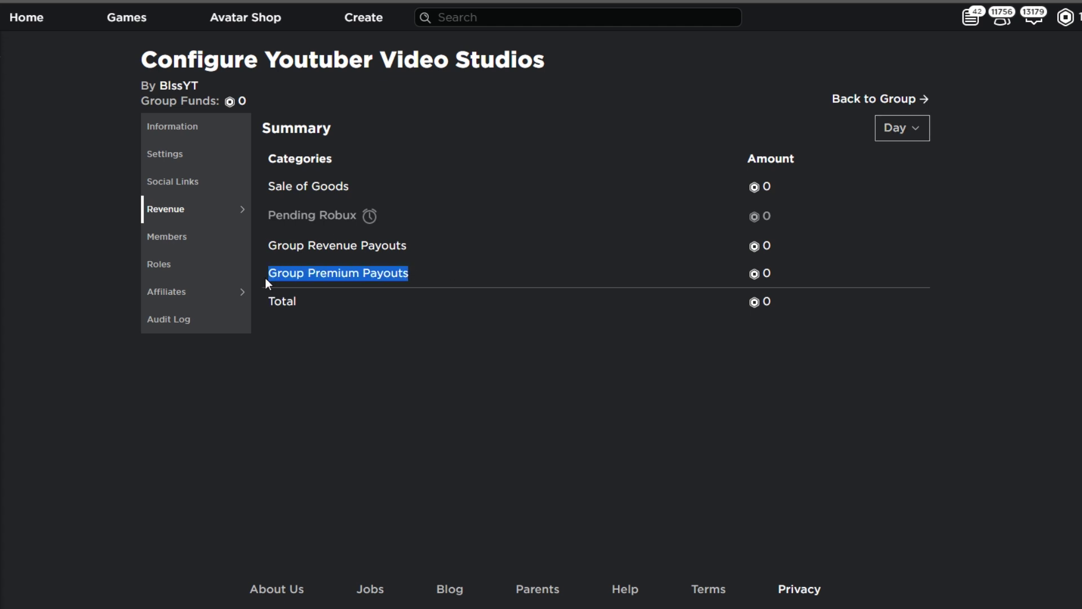
click(342, 310)
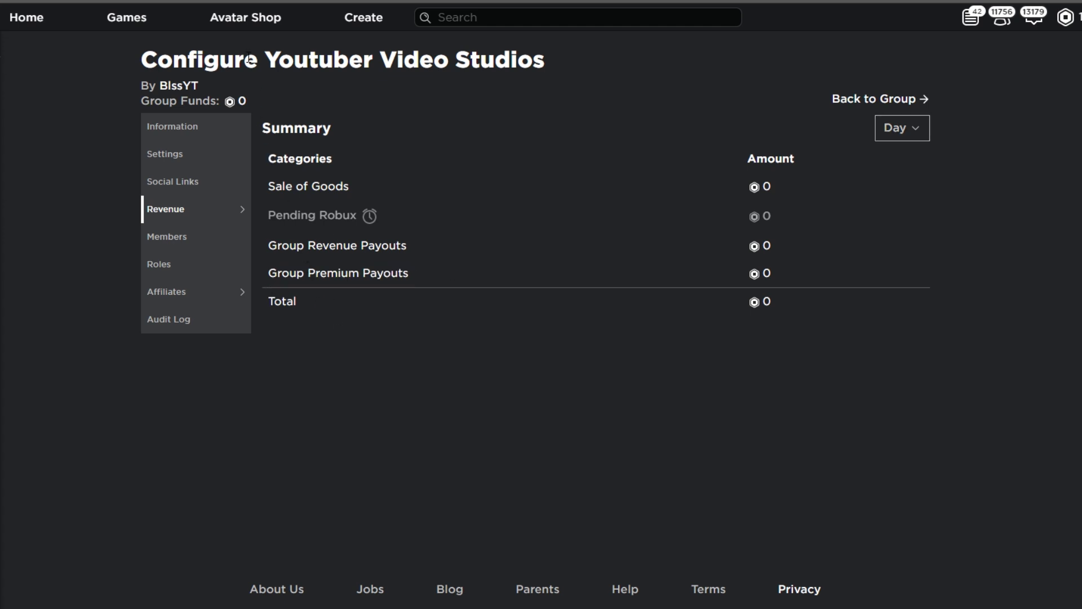
Step: View the group's sales transactions in its revenue section
mouse_move(237, 209)
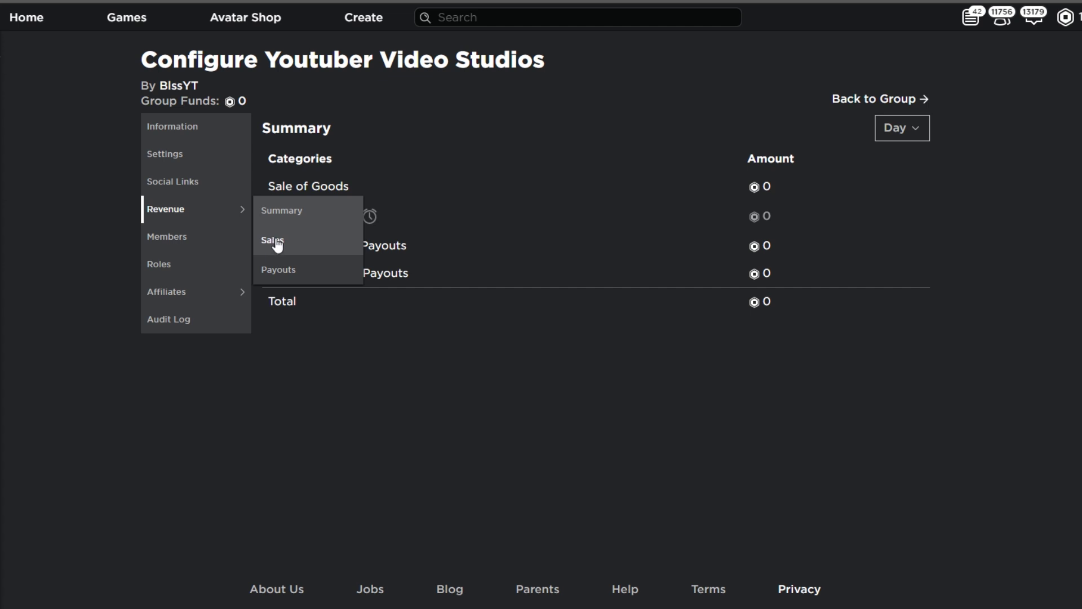
click(274, 242)
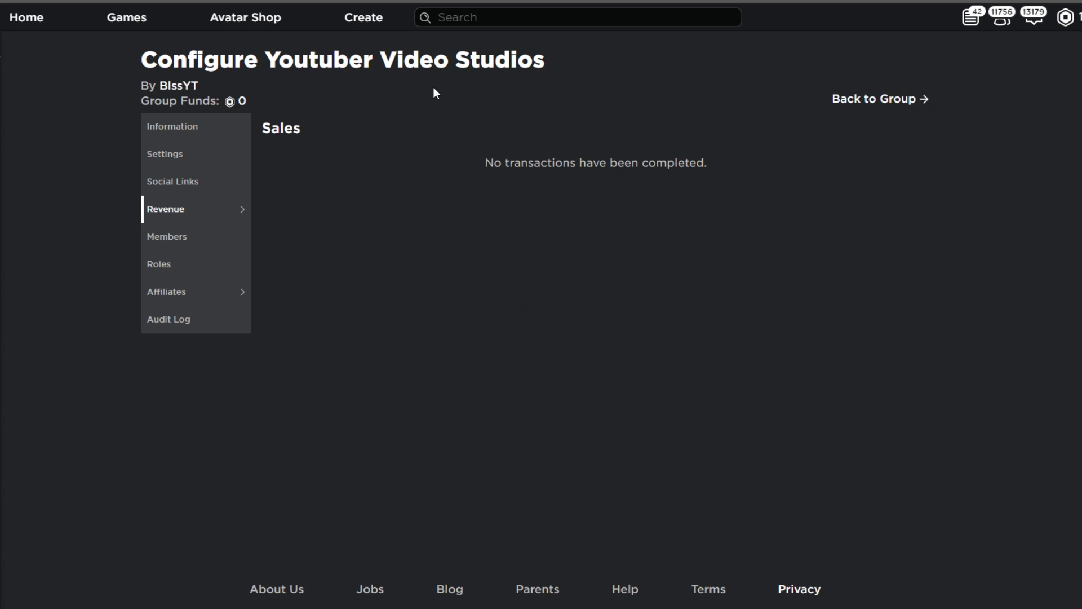
Step: Open the group's payouts and add the group owner's account as a recurring payout recipient
mouse_move(191, 210)
click(293, 276)
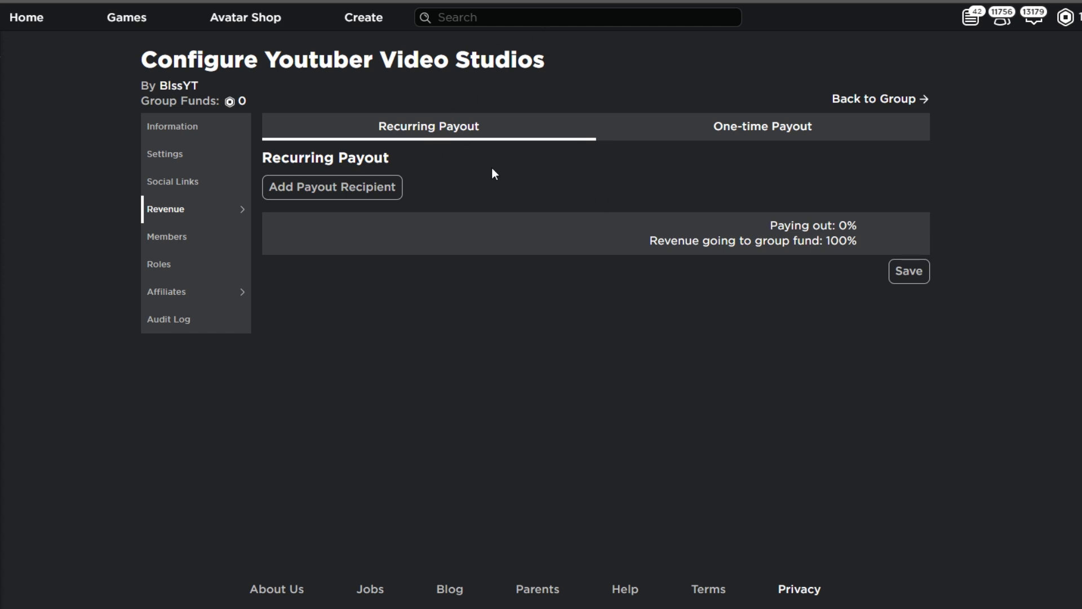
click(705, 125)
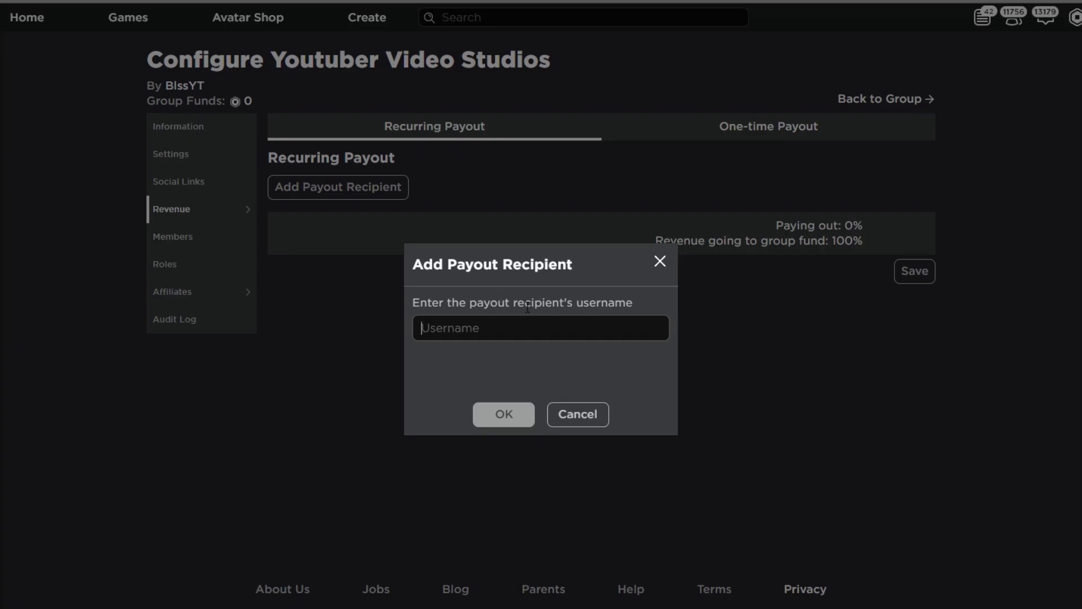
text(blssyt)
click(537, 366)
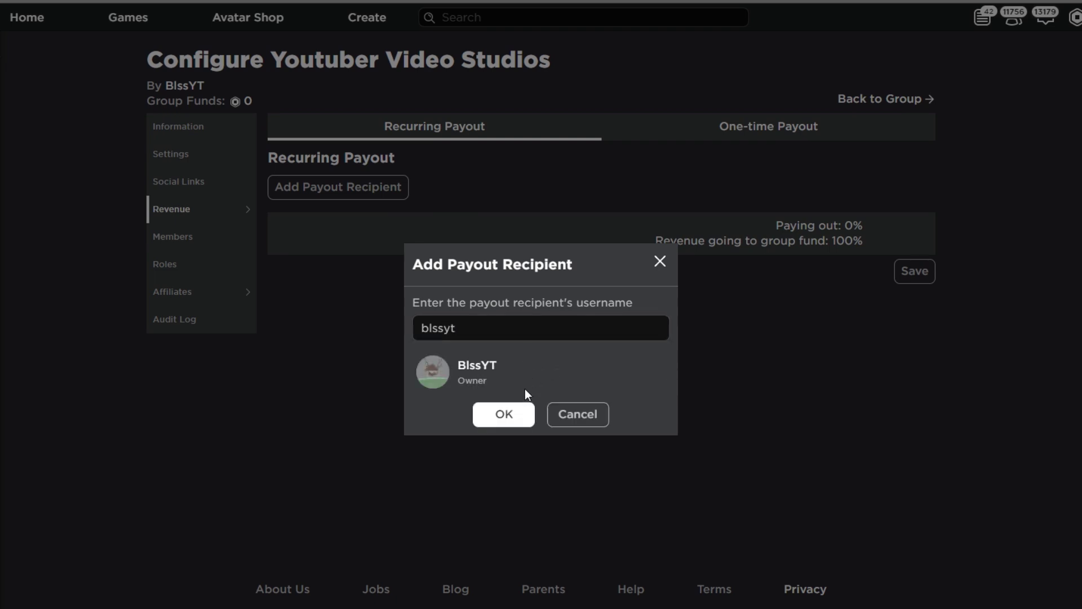
click(500, 416)
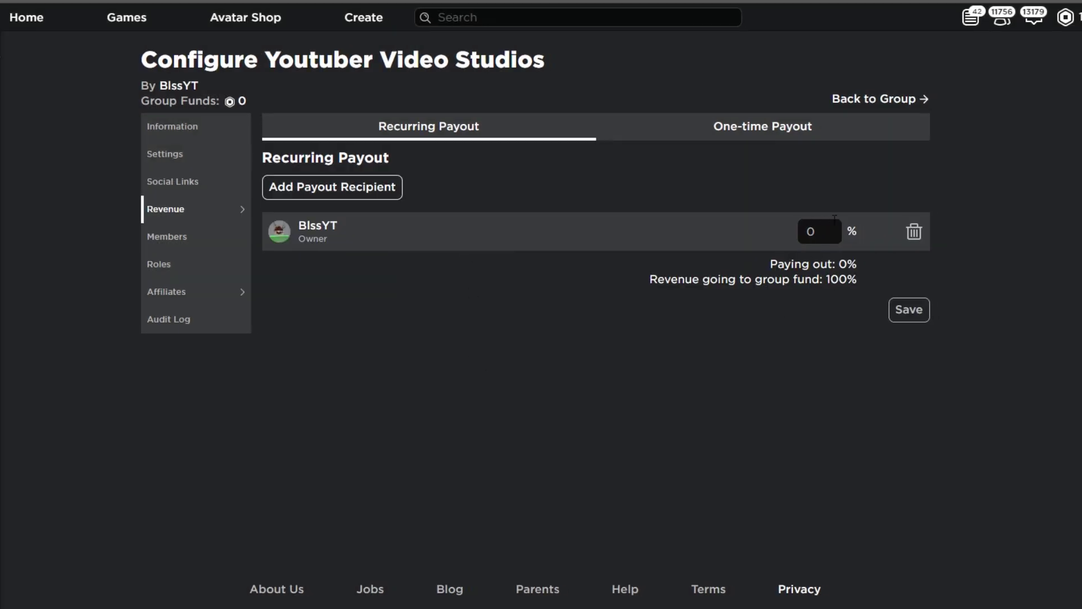
Step: Set the owner's recurring payout share to 25% and save it
double_click(811, 231)
text(25)
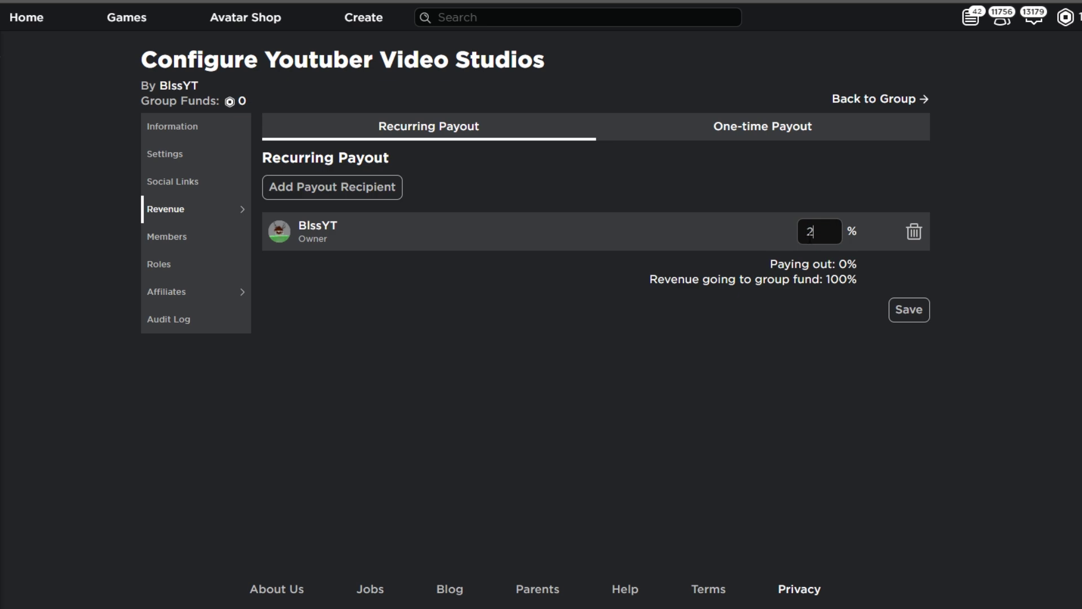
click(915, 310)
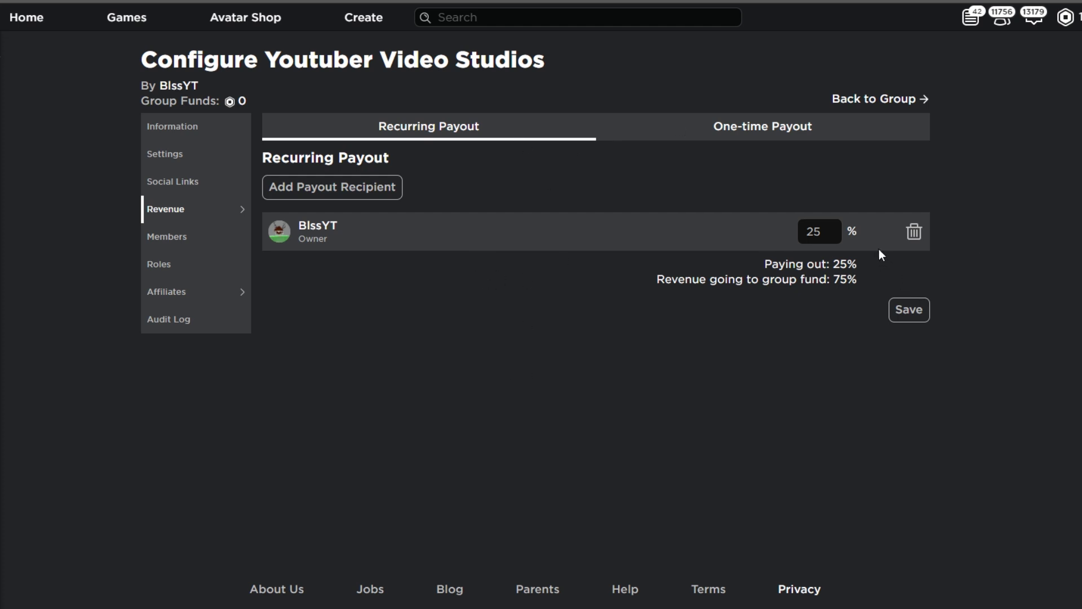
Step: In Blss Fan Group's one-time payout, distribute Robux by Amount and add the group owner's account as recipient
click(674, 127)
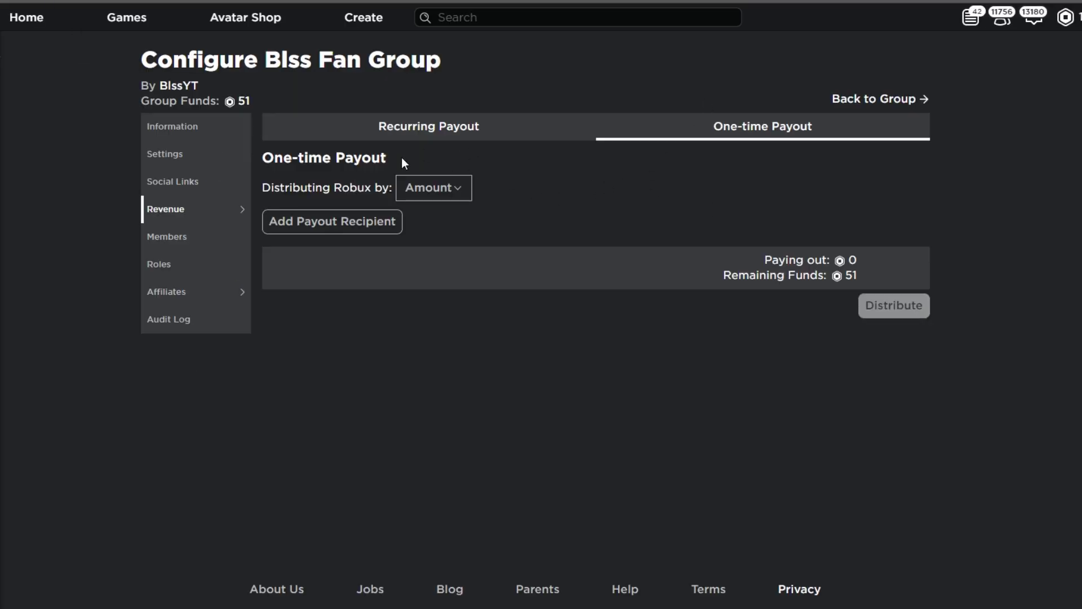
click(417, 191)
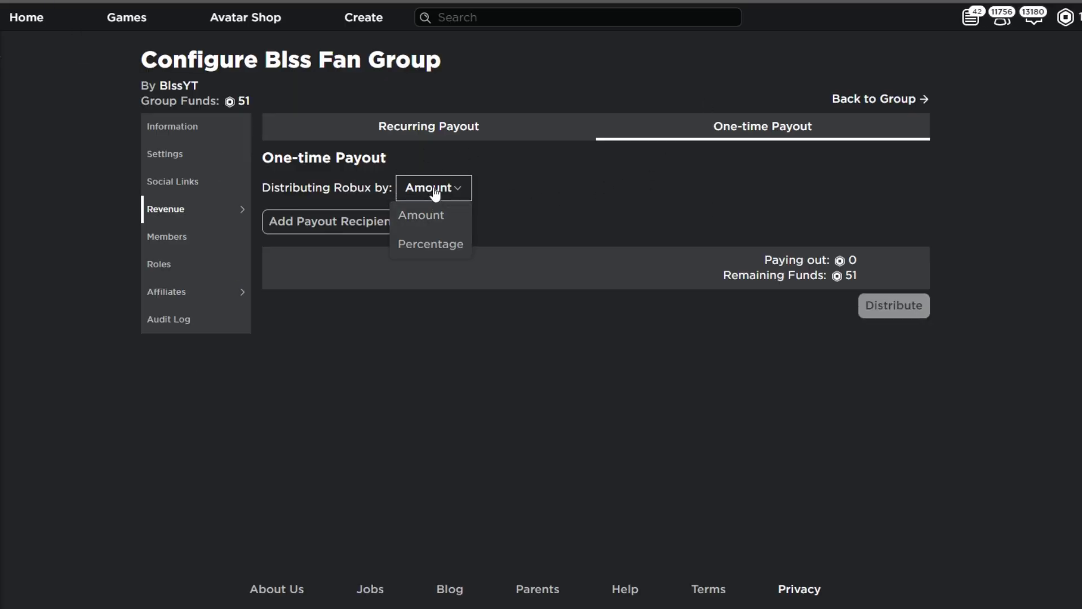
click(423, 215)
click(366, 222)
text(blssyt)
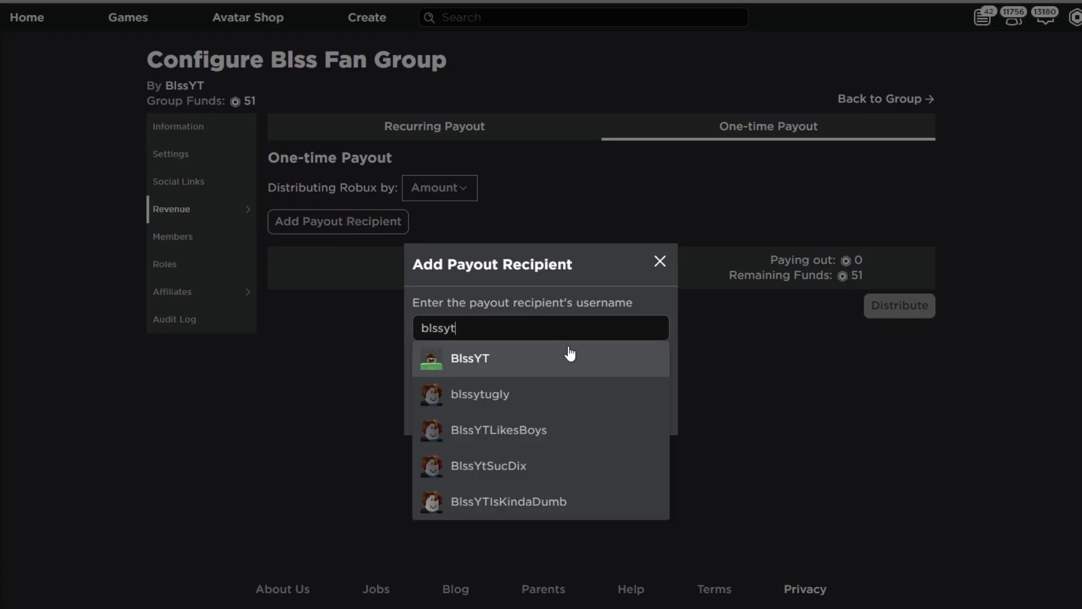
click(570, 353)
click(524, 415)
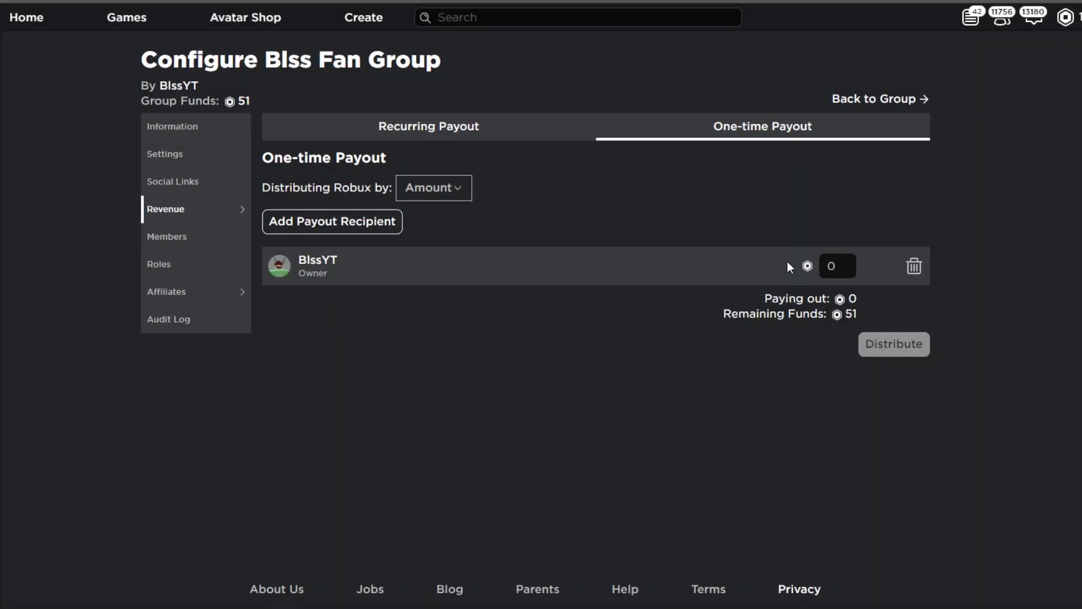
Step: Set the owner's one-time payout to 50 Robux and distribute it
double_click(833, 266)
text(50)
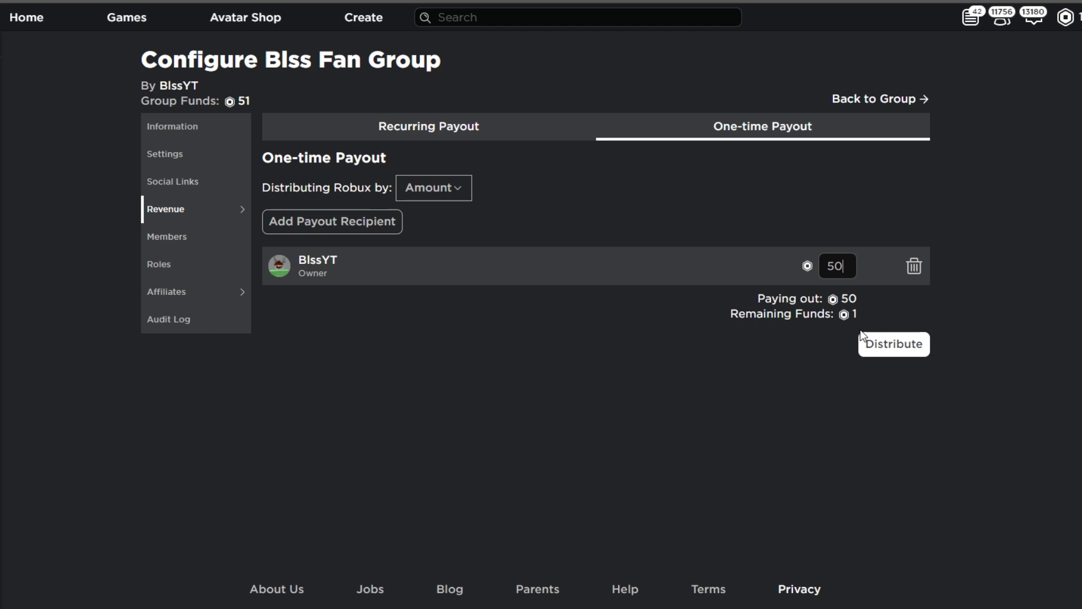
click(869, 350)
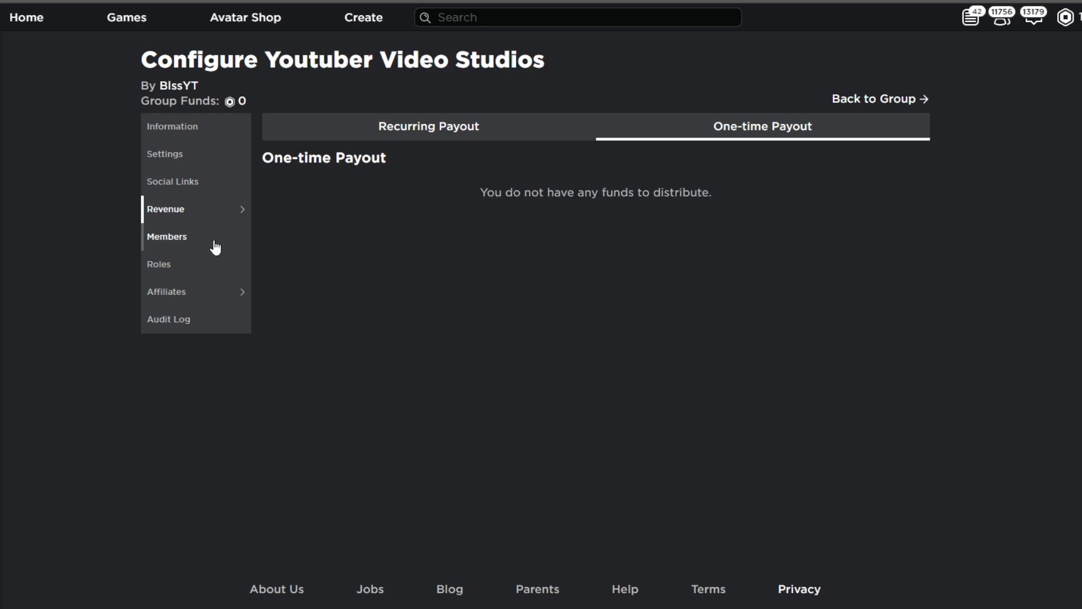
Step: View the members of Youtuber Video Studios filtered by Member, Admin and Owner, and return the filter to All
click(215, 246)
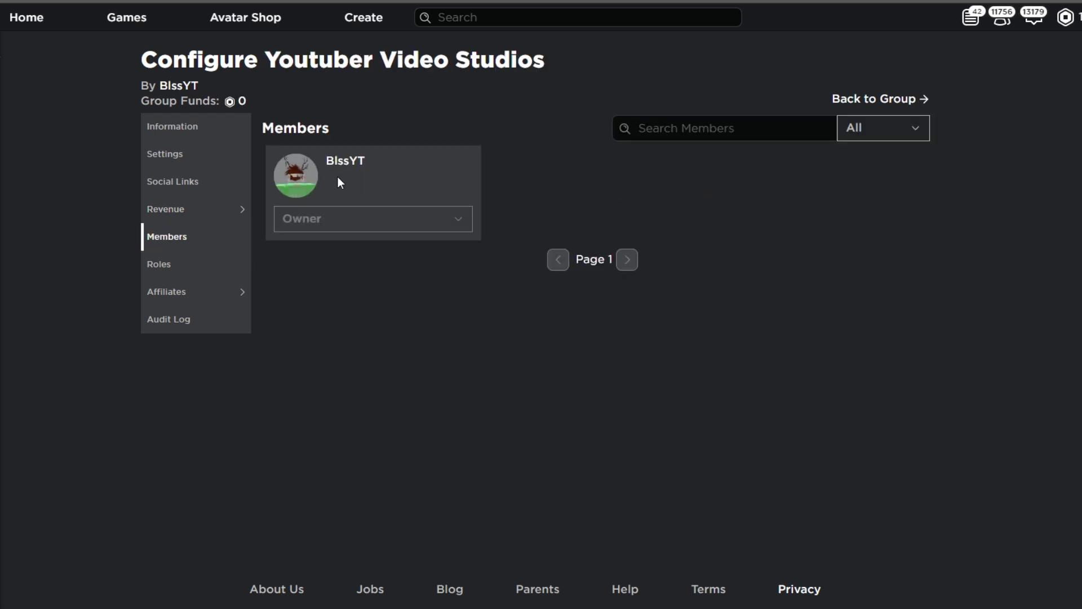
click(860, 134)
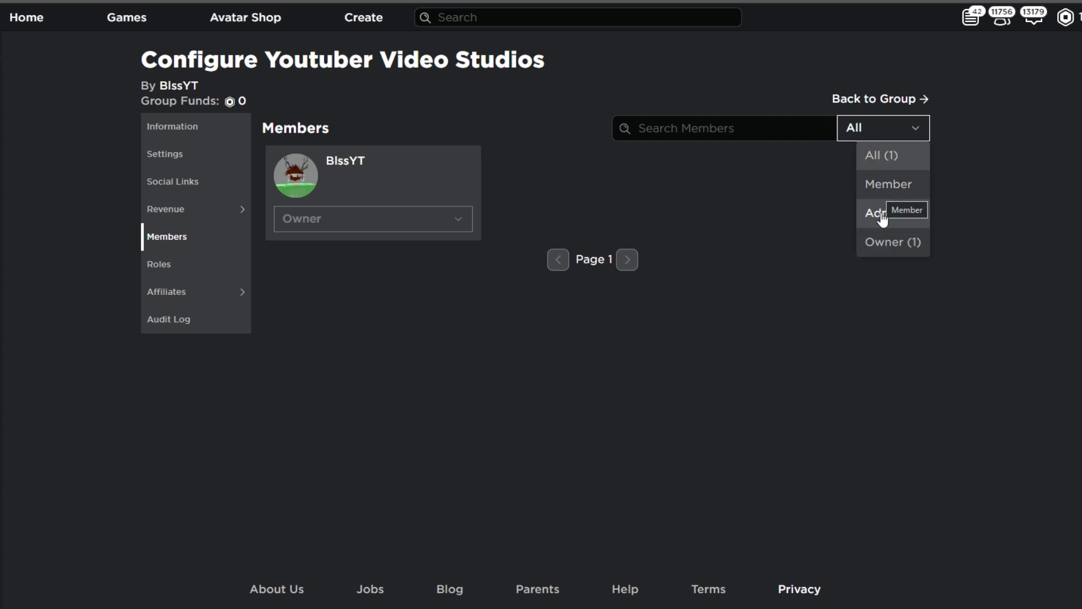
click(877, 166)
click(855, 130)
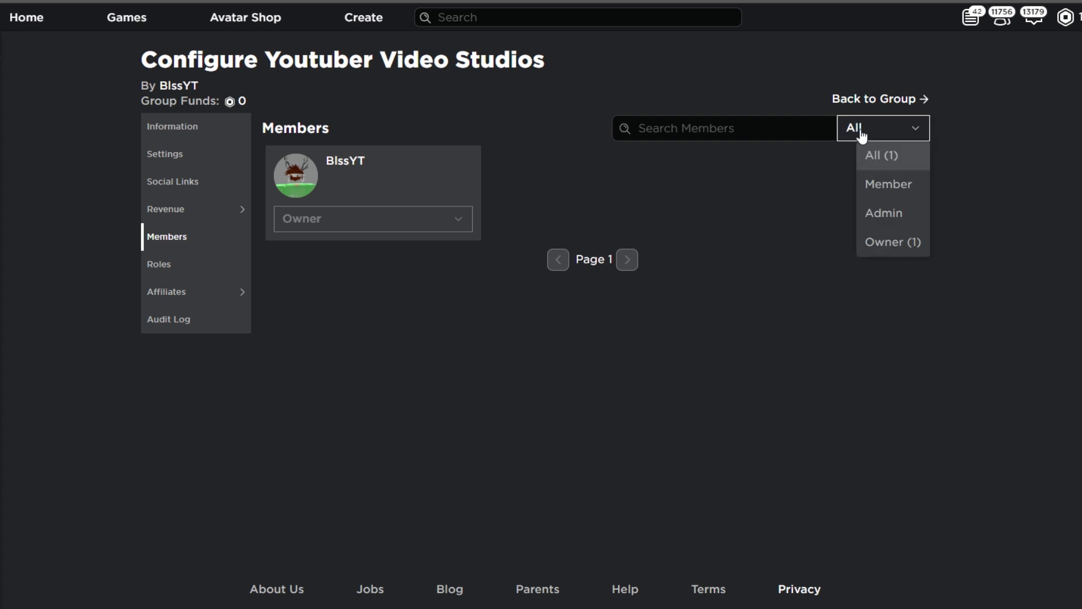
click(884, 183)
click(873, 142)
click(884, 212)
click(874, 137)
click(884, 239)
click(876, 141)
click(877, 158)
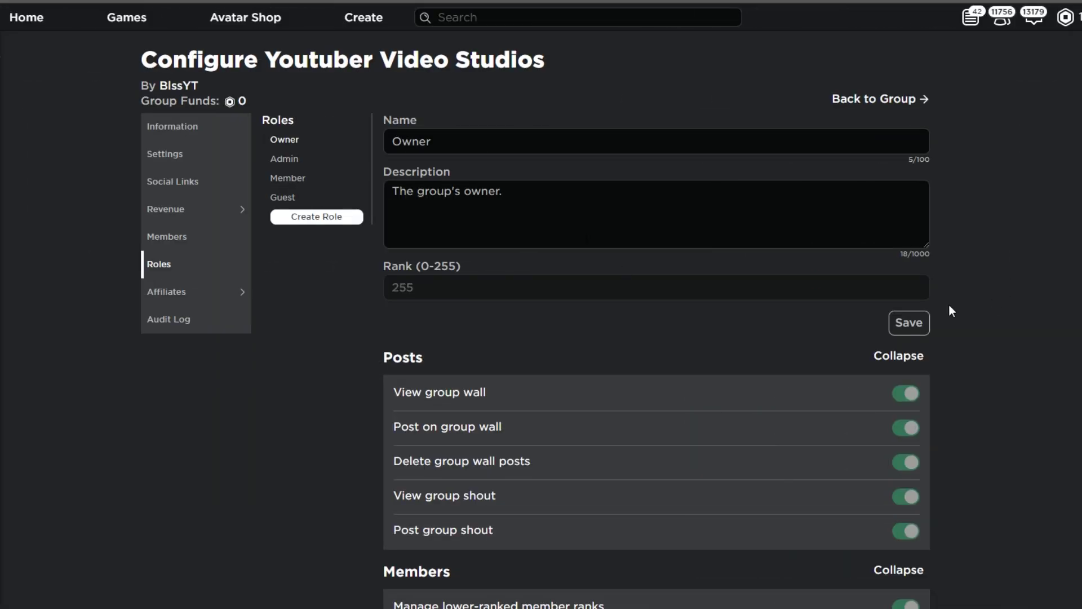
Step: Examine the details and permissions of the group's Owner, Admin, Member and Guest roles
scroll(567, 216, down, 8)
scroll(593, 197, up, 8)
click(300, 161)
click(303, 179)
click(290, 200)
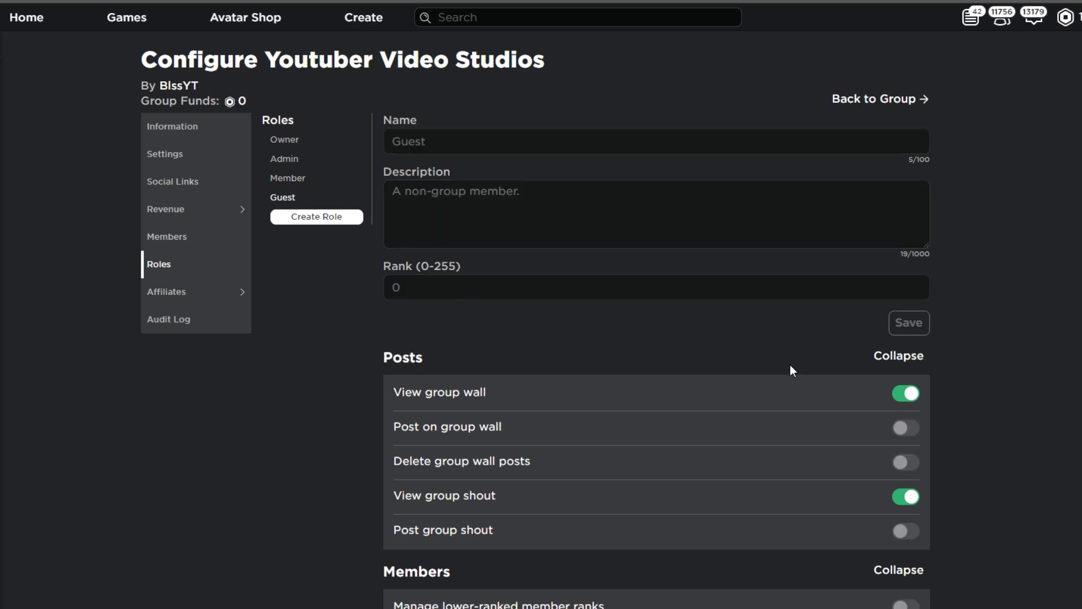
scroll(814, 64, down, 10)
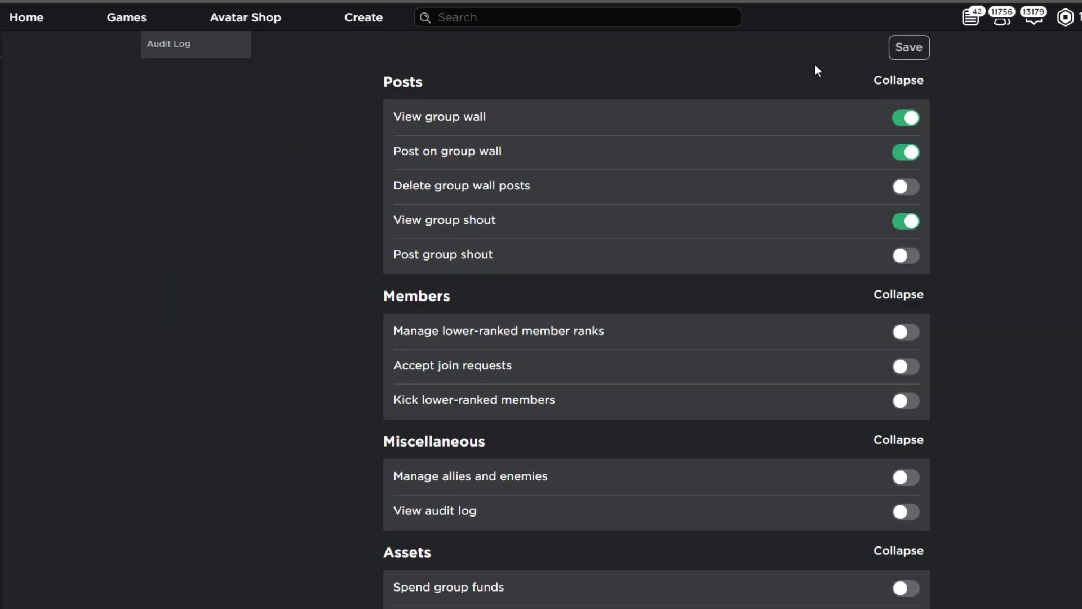
scroll(655, 206, up, 10)
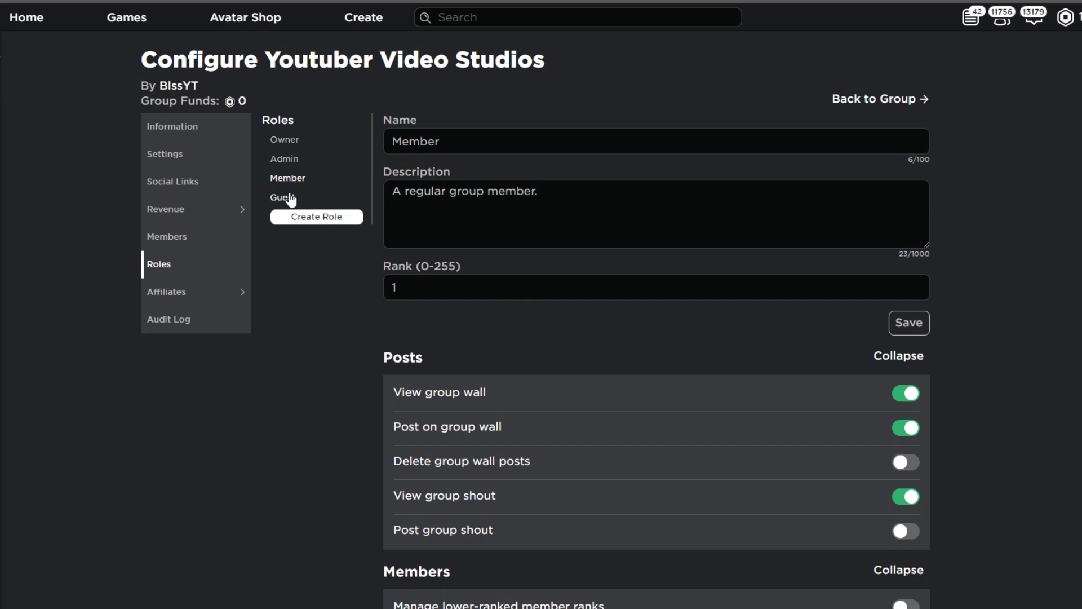
click(289, 160)
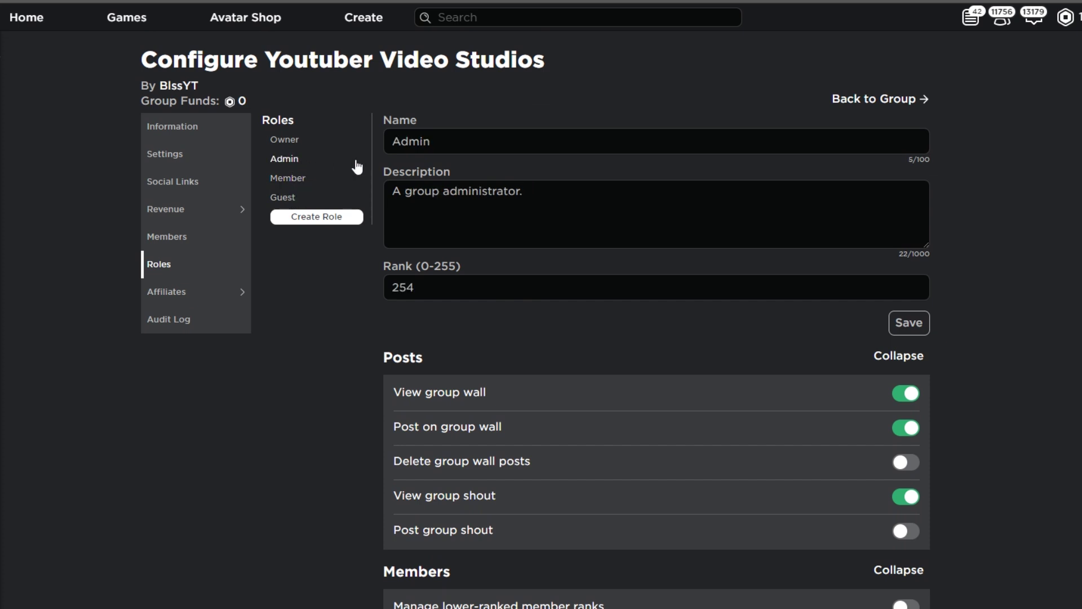
scroll(557, 153, down, 4)
scroll(556, 152, down, 1)
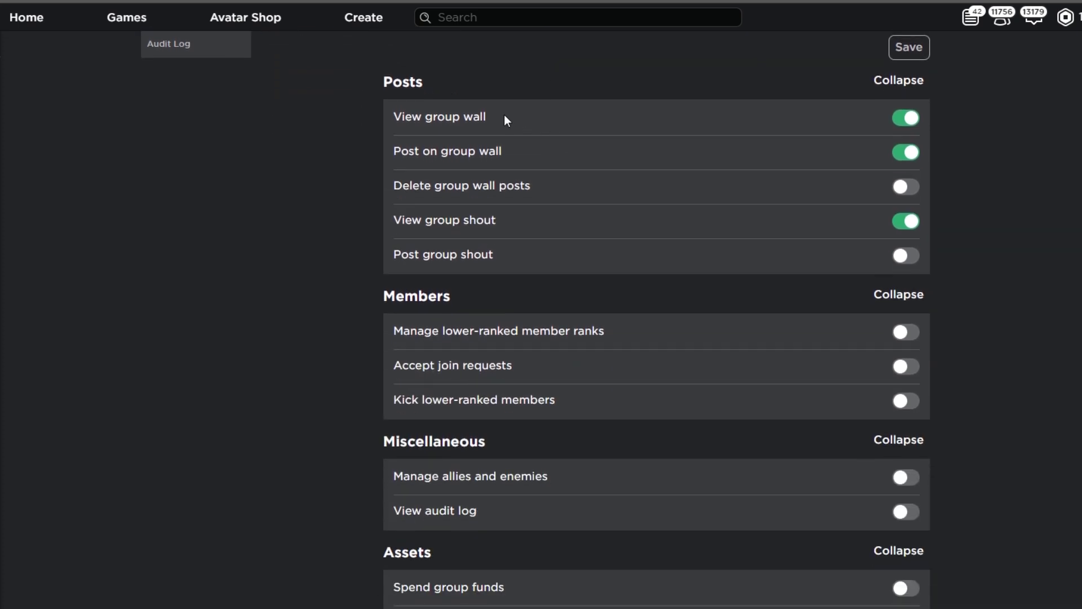
scroll(584, 119, up, 5)
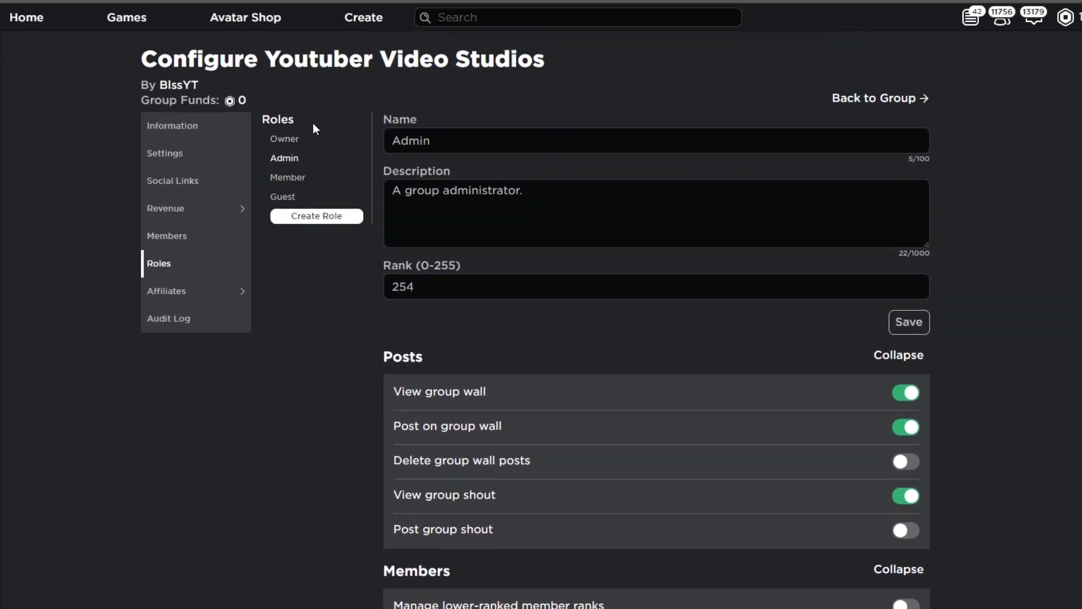
Step: Compare the ranks of the Owner, Member and Admin roles and view the cost and fields for creating a role
click(290, 143)
click(287, 178)
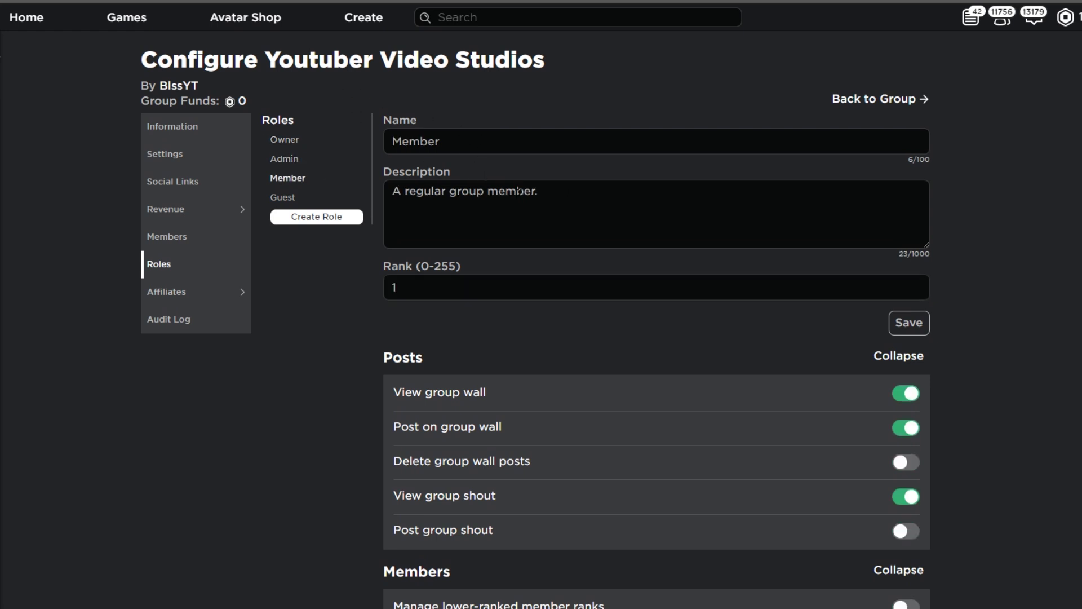
click(293, 159)
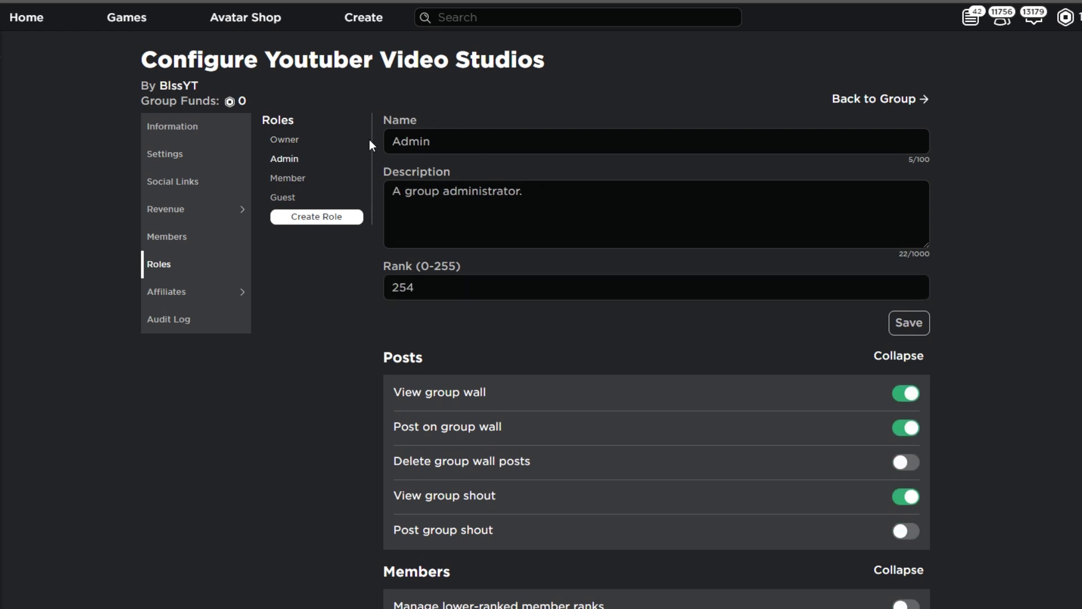
click(308, 141)
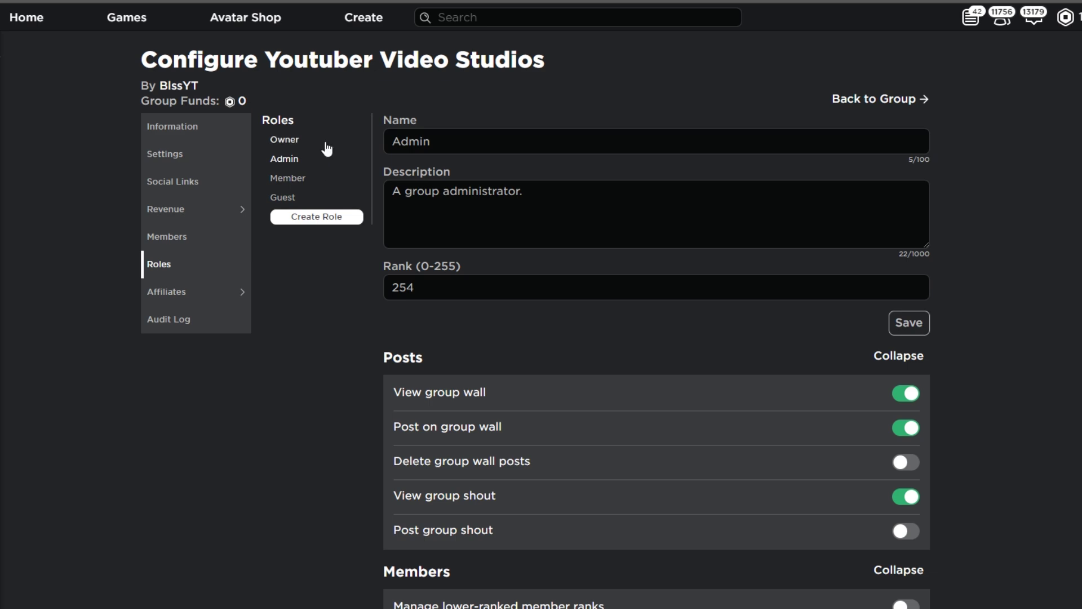
click(327, 217)
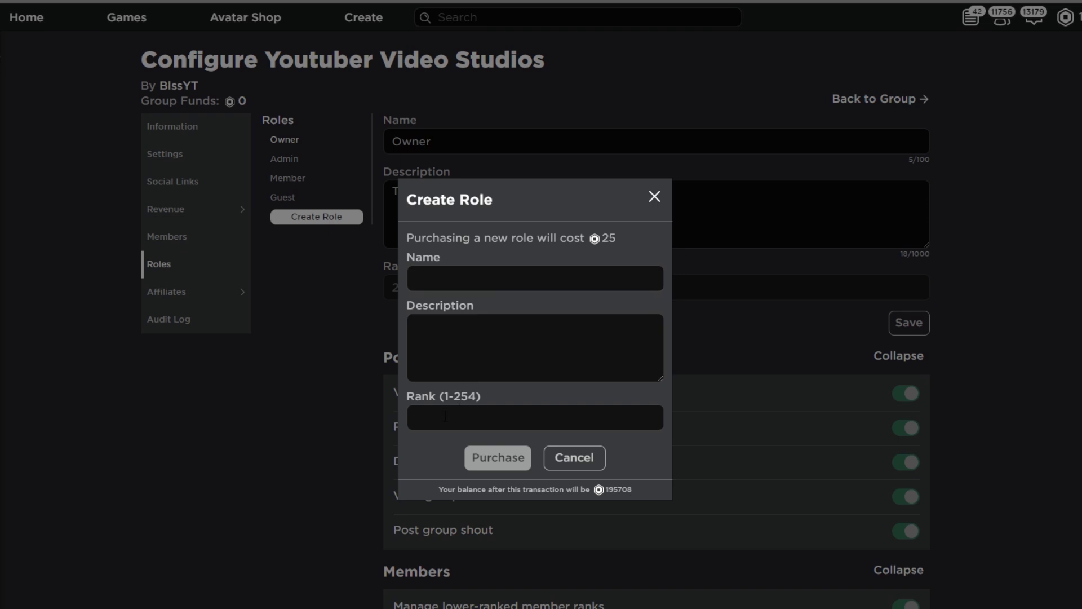
click(654, 197)
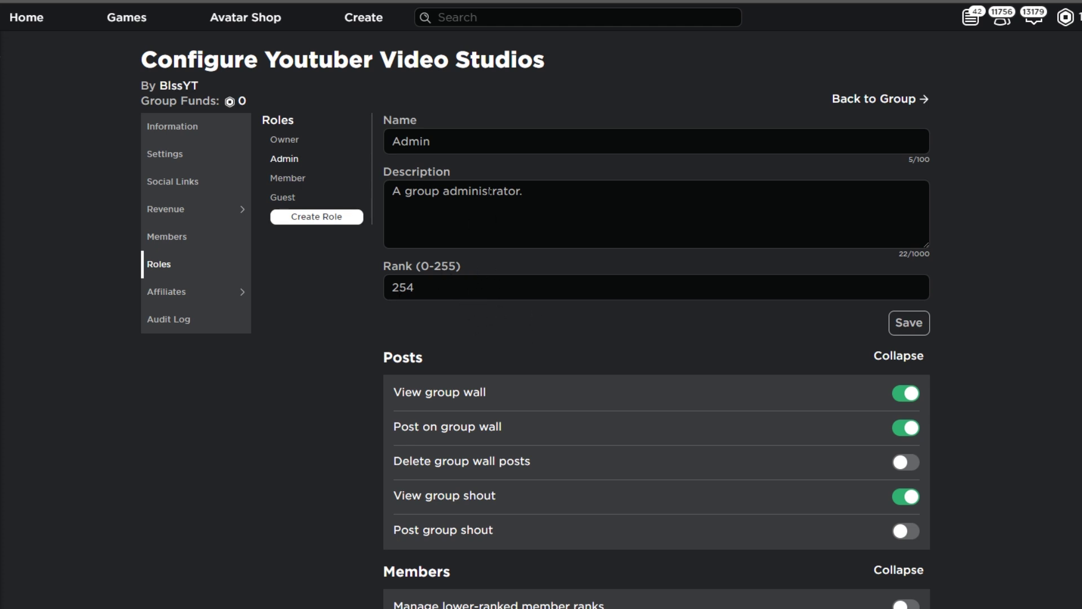
Step: Set the Admin role's rank to 253 and save the role
click(494, 291)
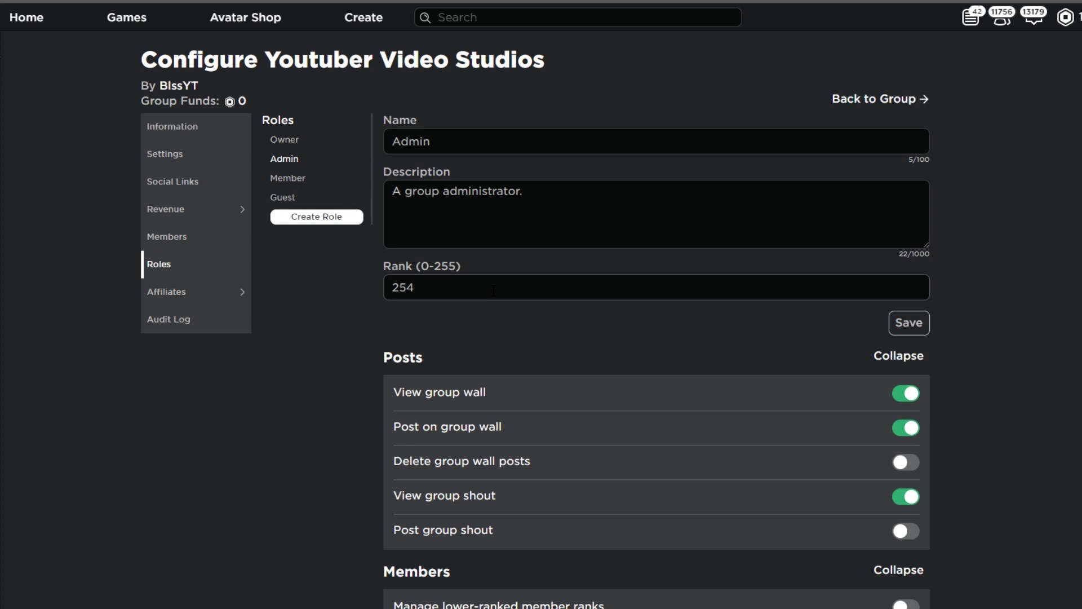
key(BackSpace)
text(3)
click(909, 326)
Step: Purchase a new group role named Developer with rank 254, leaving its description empty
click(302, 141)
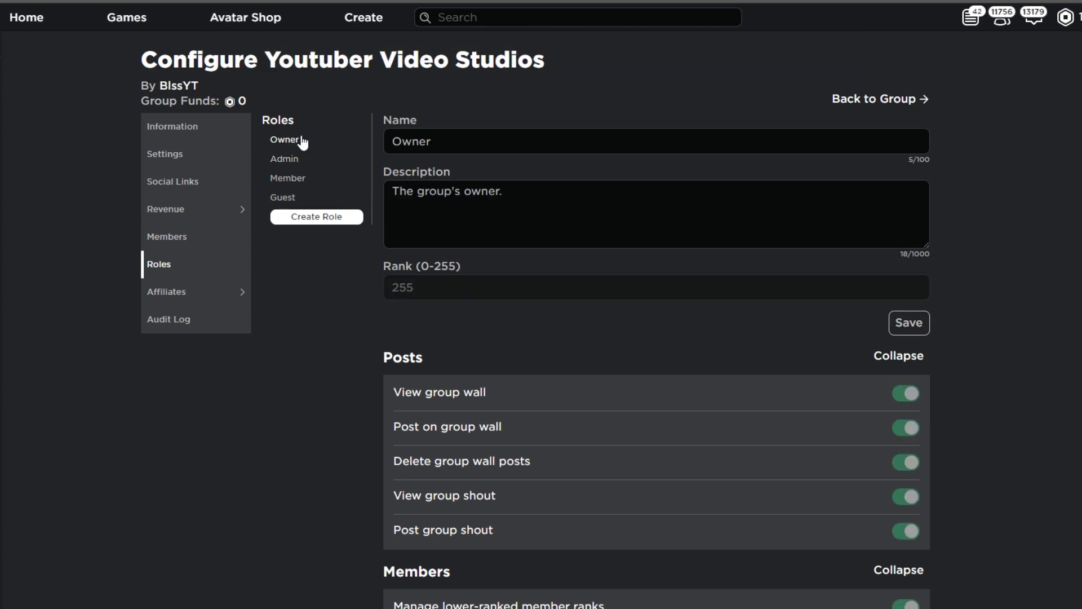
click(339, 225)
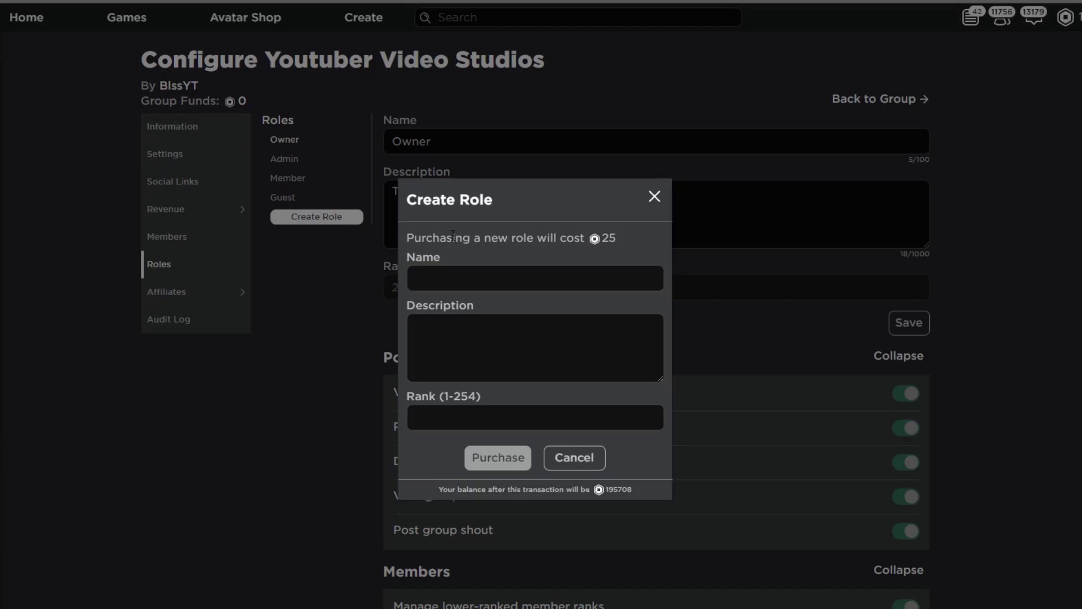
click(482, 416)
text(254)
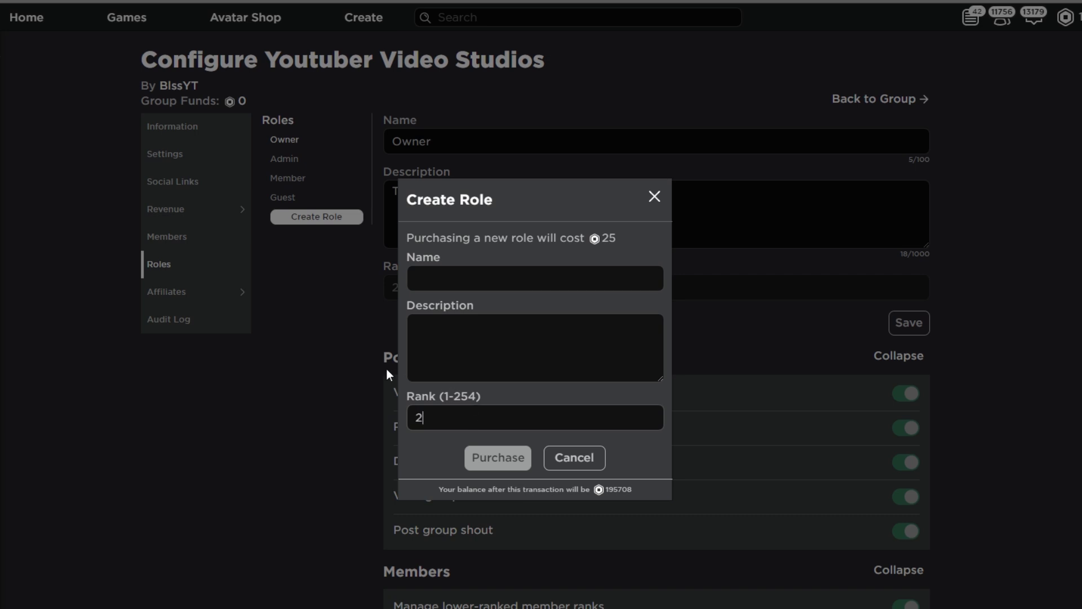
click(465, 275)
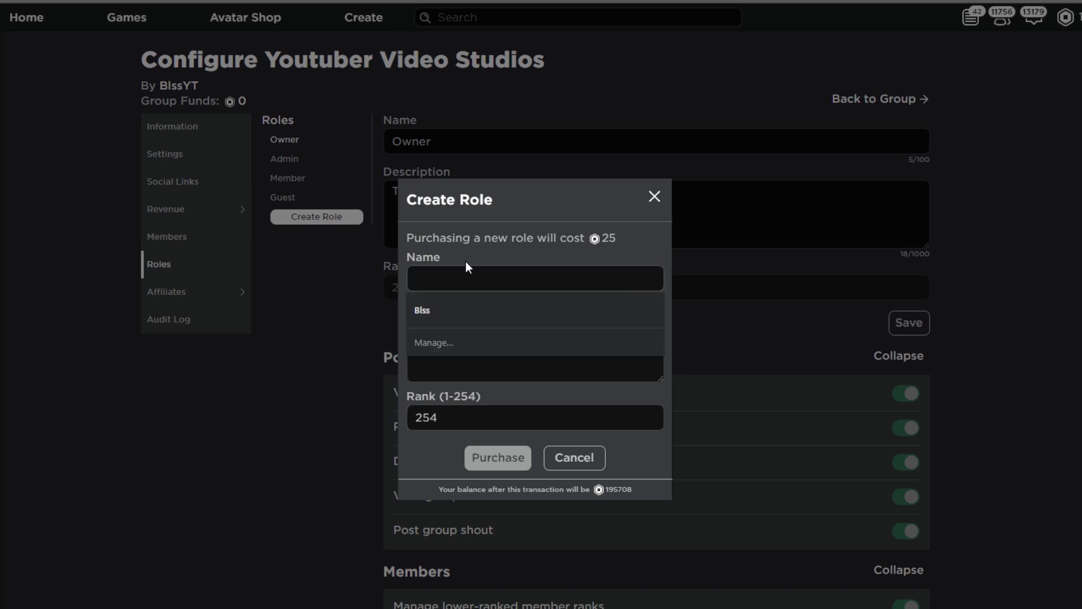
text(Developer)
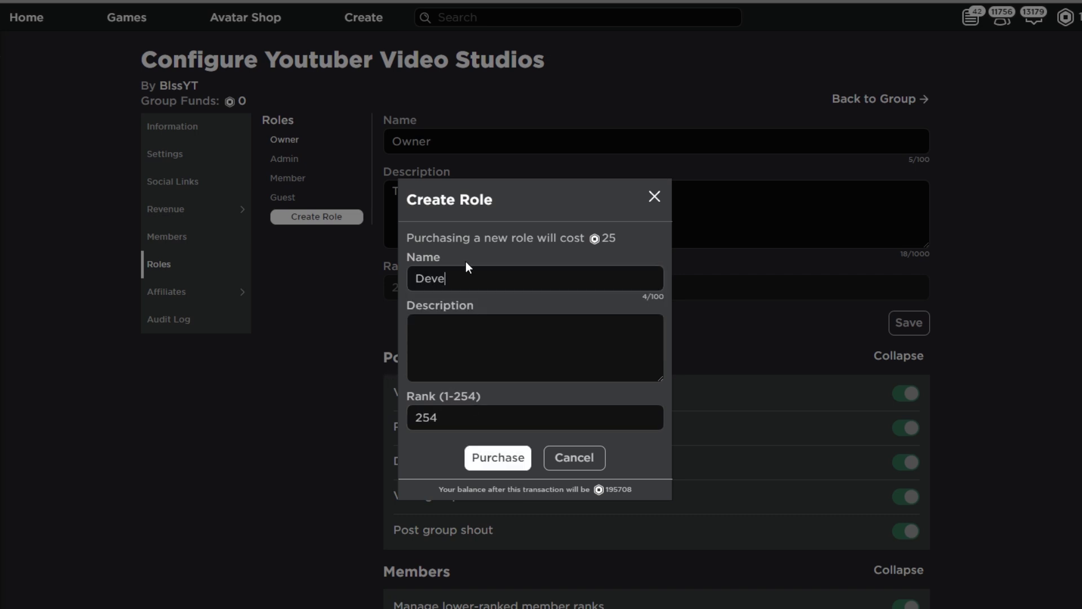
click(509, 459)
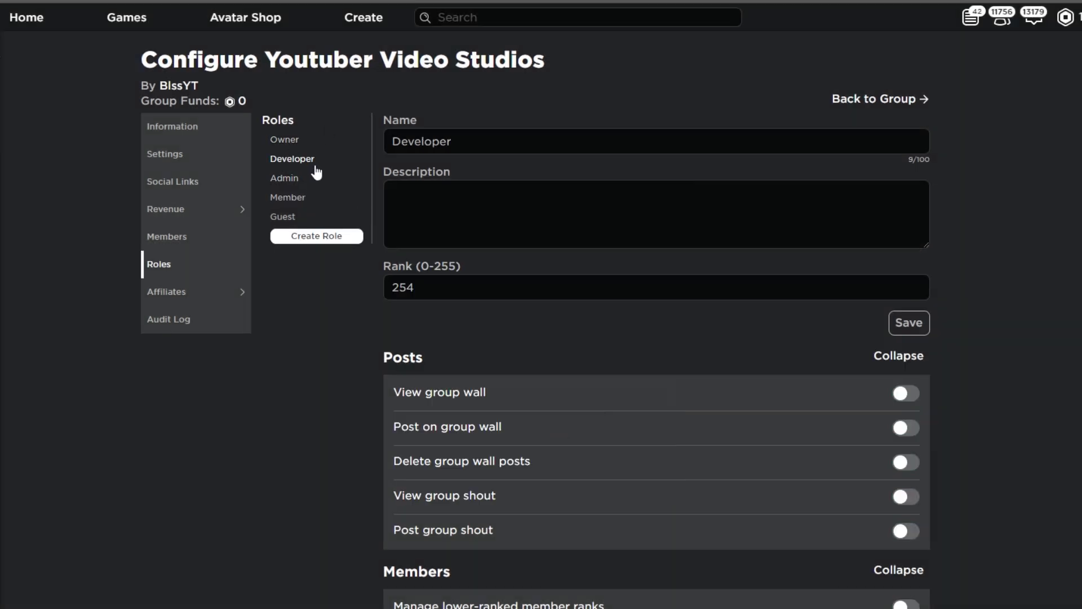
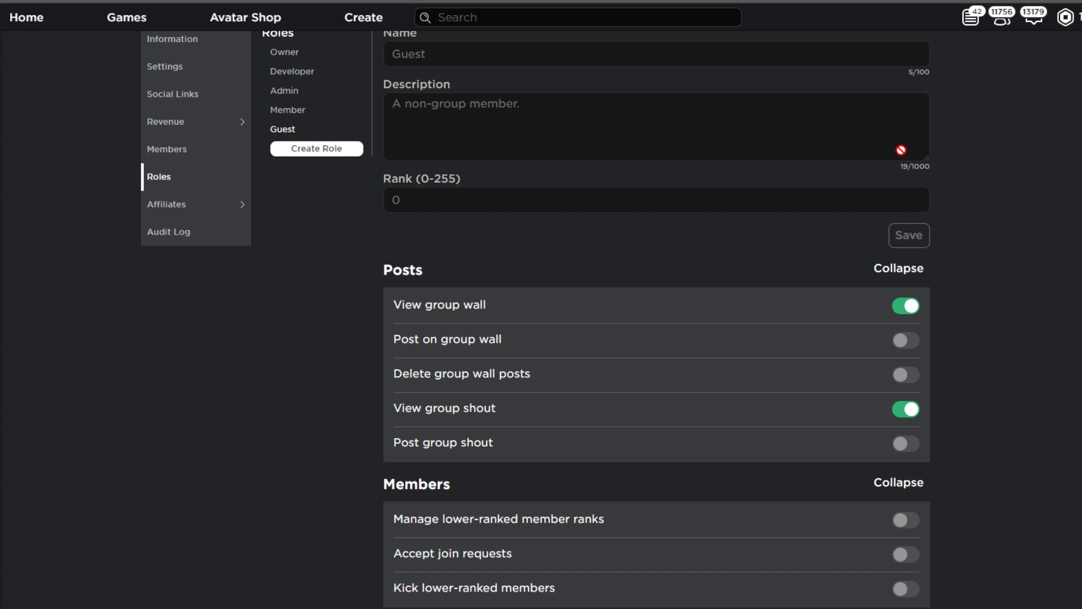
Step: Allow the Developer role to view the group wall, post on it and delete group wall posts
scroll(904, 462, up, 2)
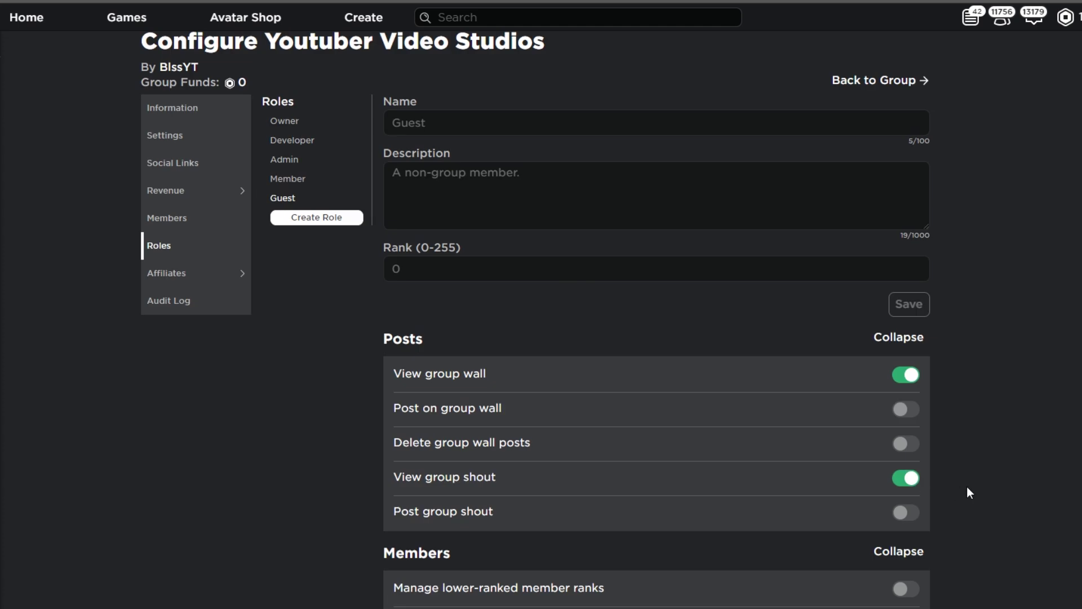
click(292, 140)
scroll(620, 145, down, 3)
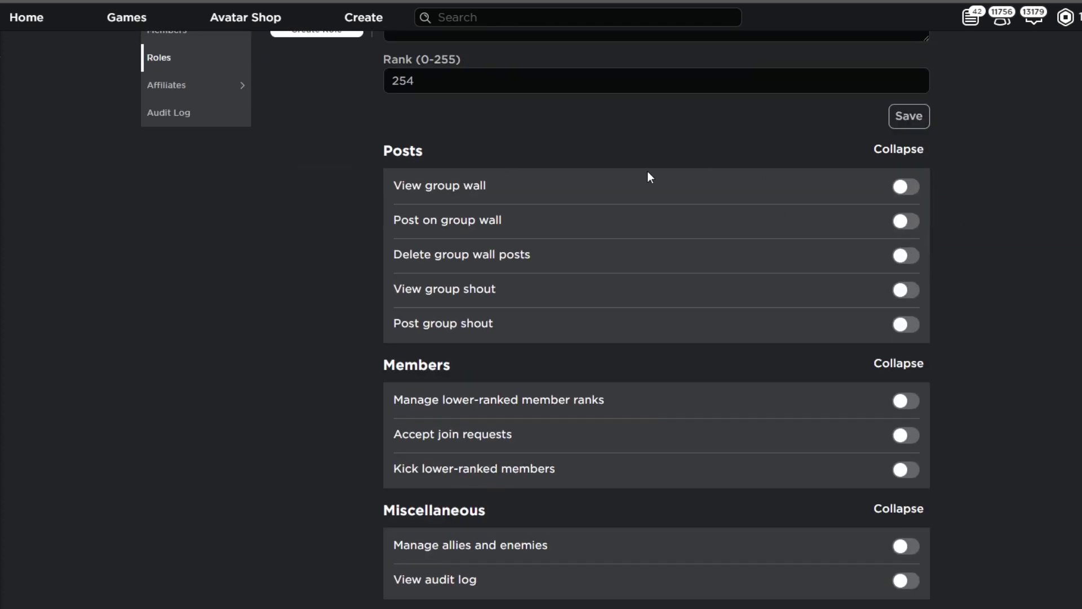
click(915, 194)
click(913, 221)
click(901, 260)
scroll(891, 273, up, 4)
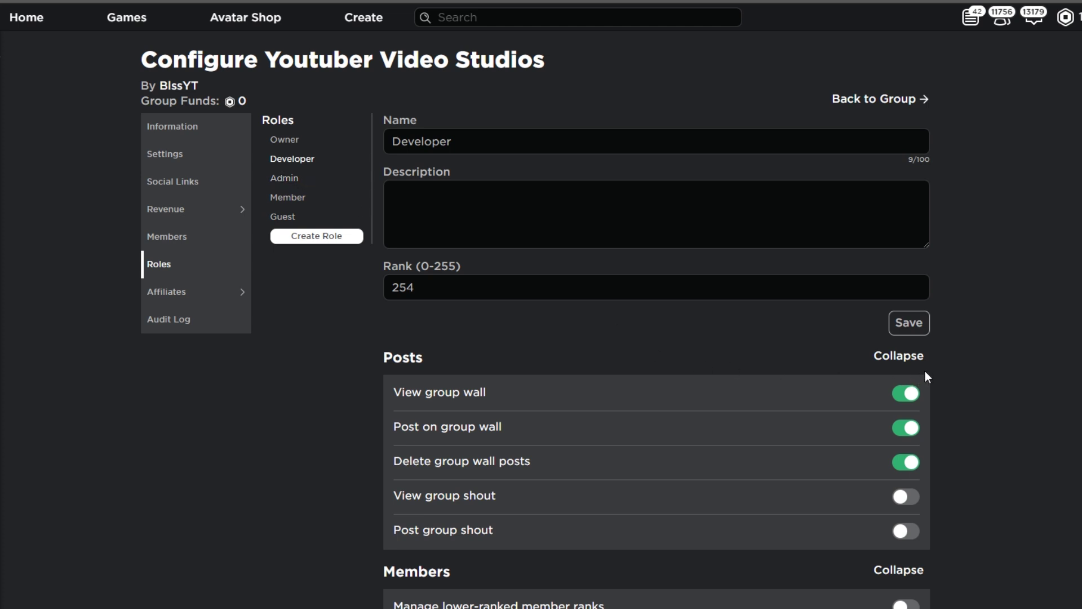
Step: Allow the Developer role to view and post the group shout
scroll(922, 350, down, 1)
scroll(978, 458, down, 2)
click(906, 288)
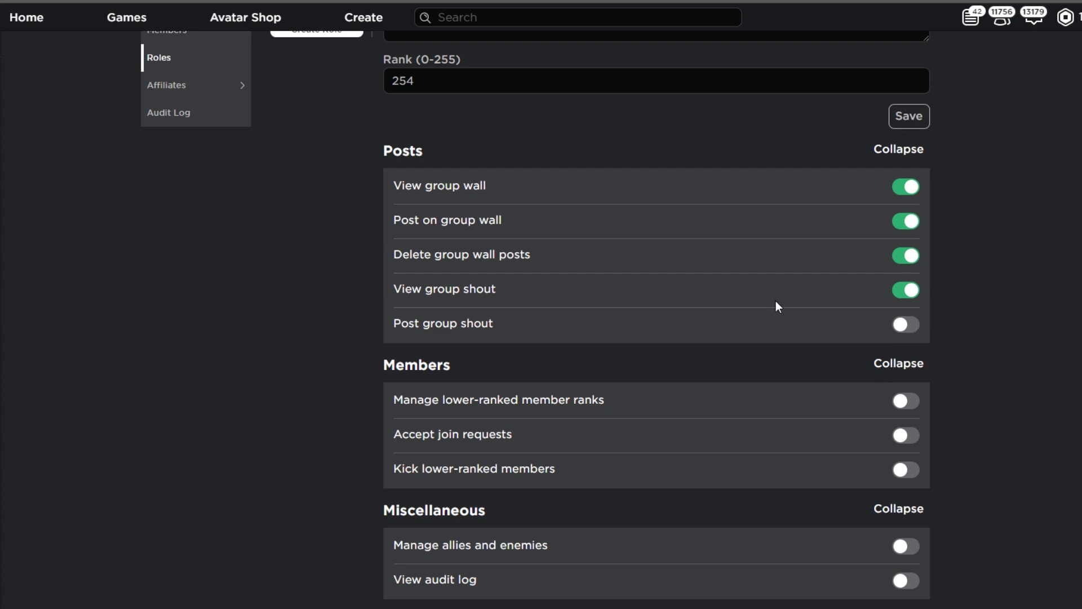
scroll(776, 303, up, 3)
scroll(687, 327, down, 1)
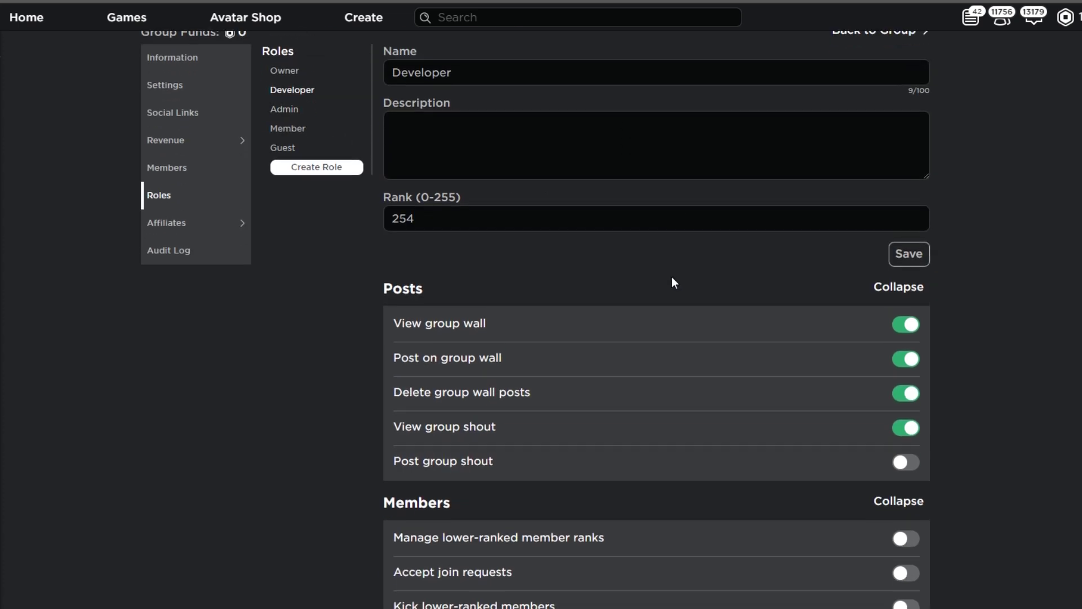
click(905, 462)
Step: Allow the Developer role to manage lower-ranked member ranks, accept join requests and kick lower-ranked members
scroll(678, 97, down, 6)
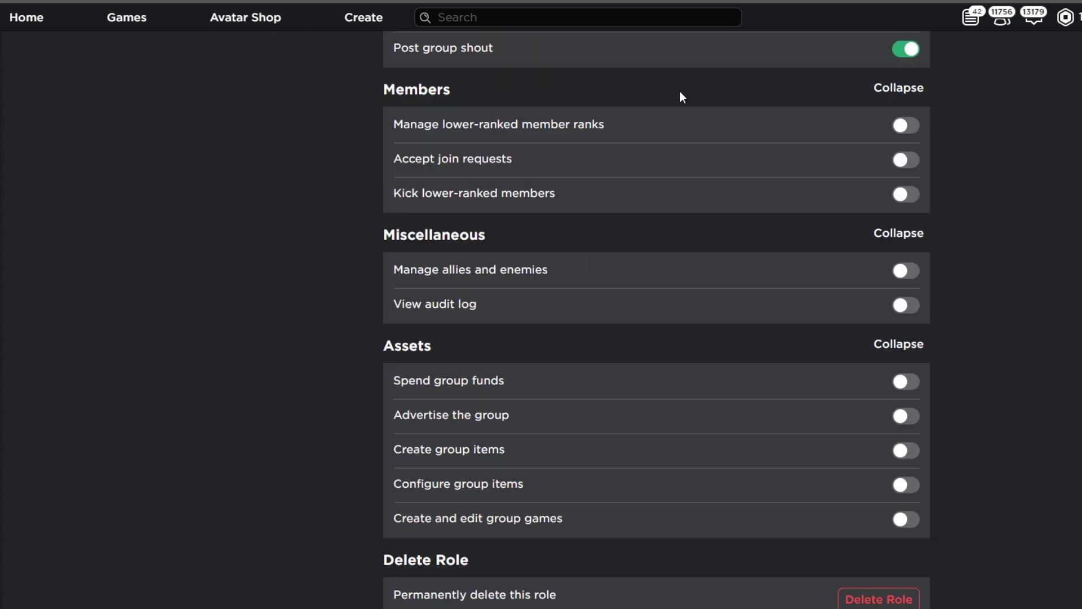
scroll(652, 223, up, 1)
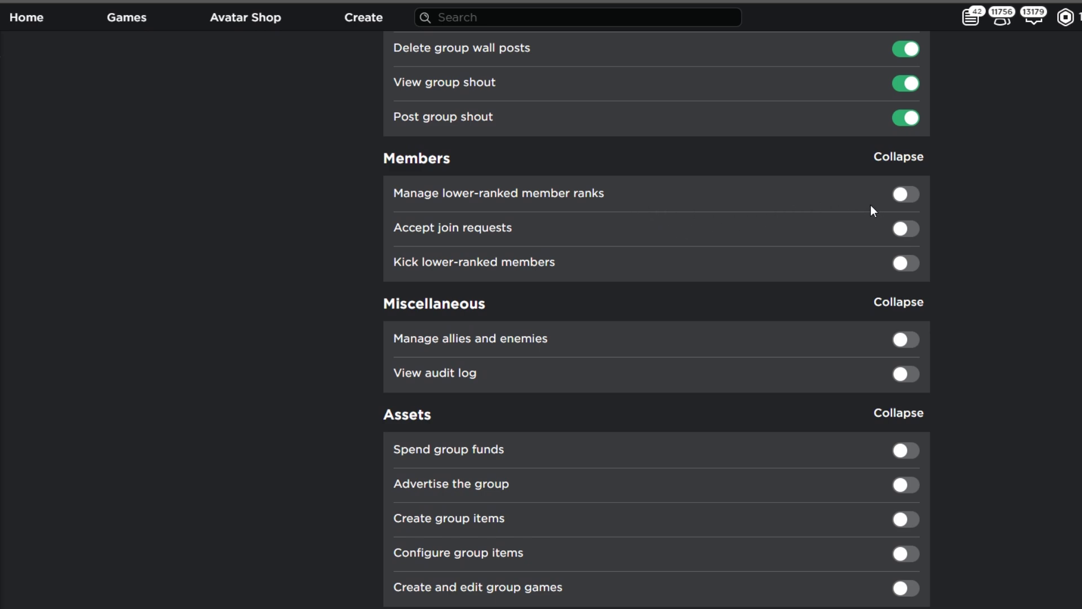
click(906, 195)
scroll(400, 172, up, 6)
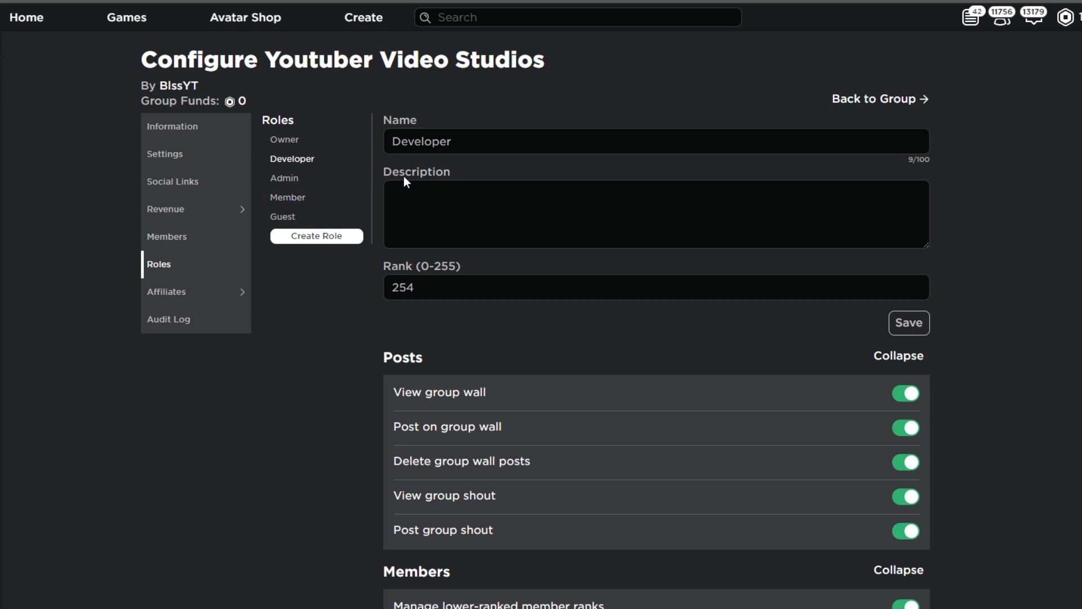
scroll(403, 176, down, 6)
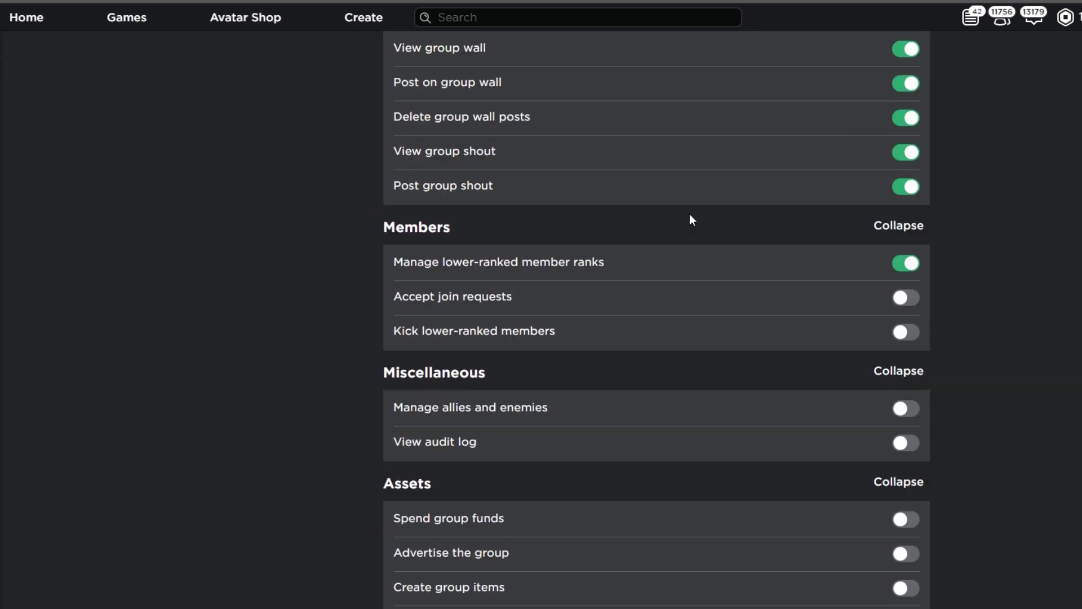
click(909, 301)
click(903, 331)
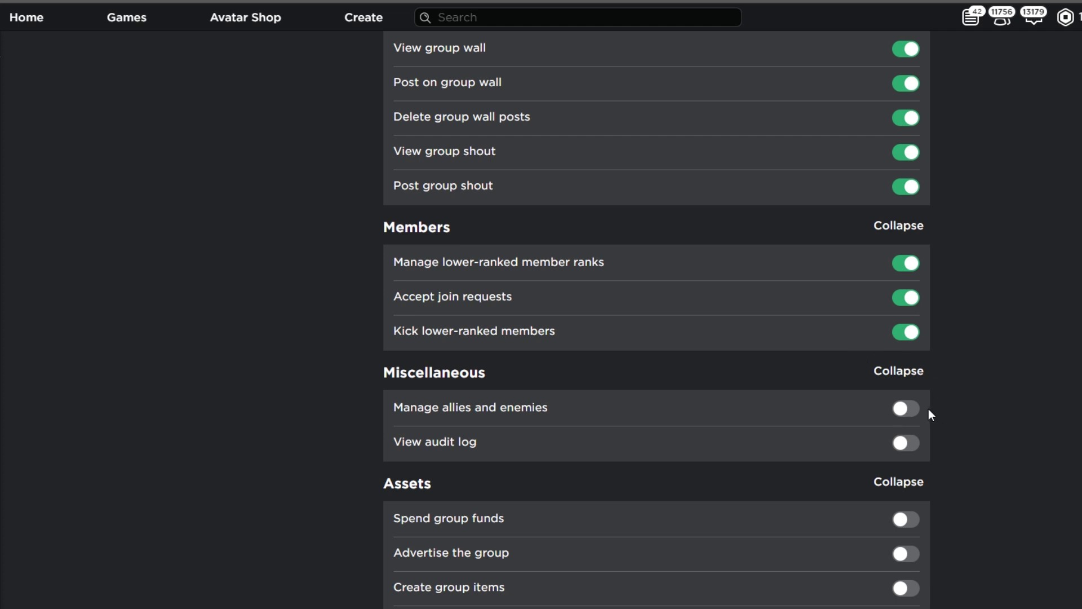
Step: Allow the Developer role to manage allies and enemies and view the audit log
click(909, 410)
scroll(904, 282, down, 3)
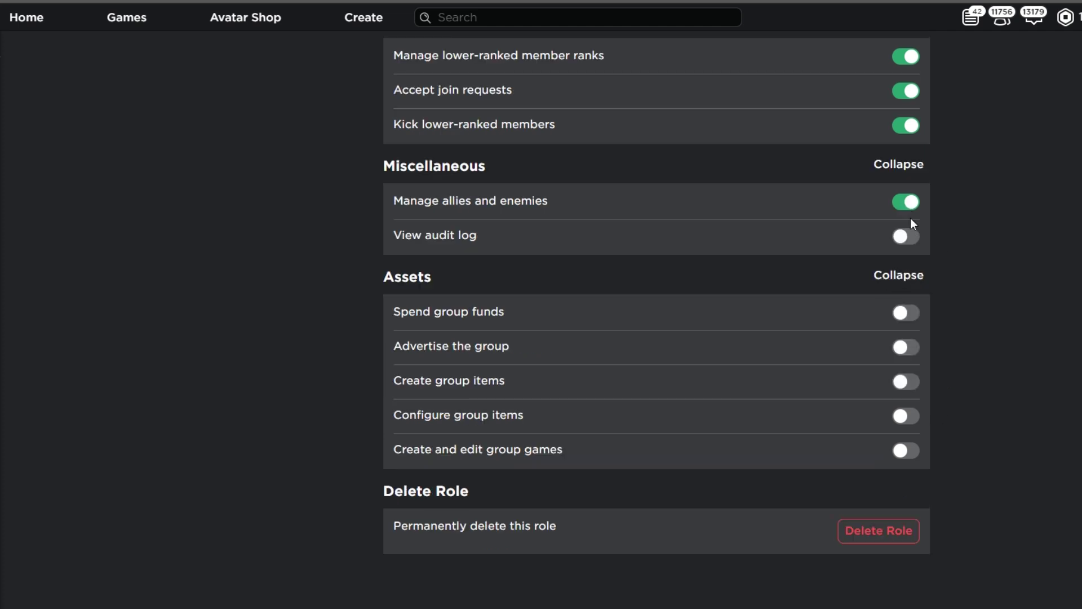
click(912, 249)
Step: Allow the Developer role to create and configure group items and to create and edit group games
click(908, 382)
click(901, 419)
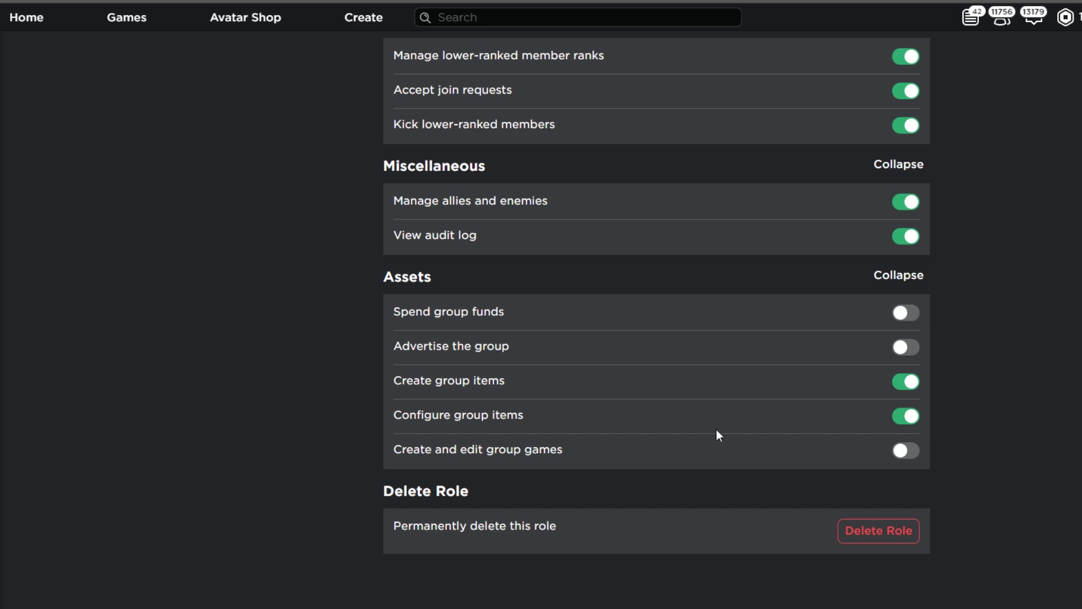
click(913, 449)
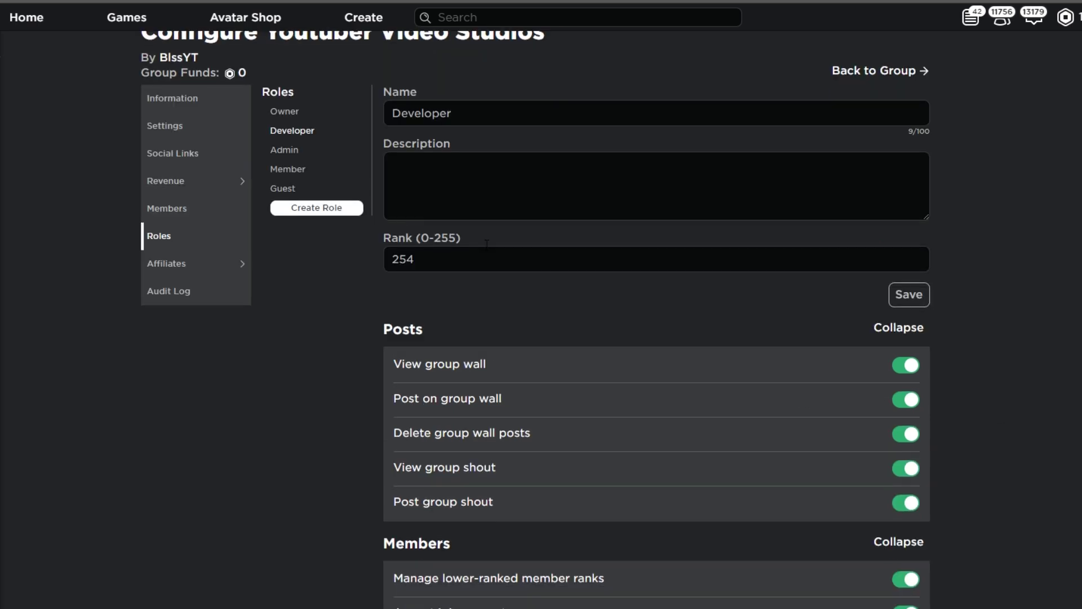
scroll(499, 246, down, 9)
scroll(513, 245, down, 1)
scroll(698, 389, up, 9)
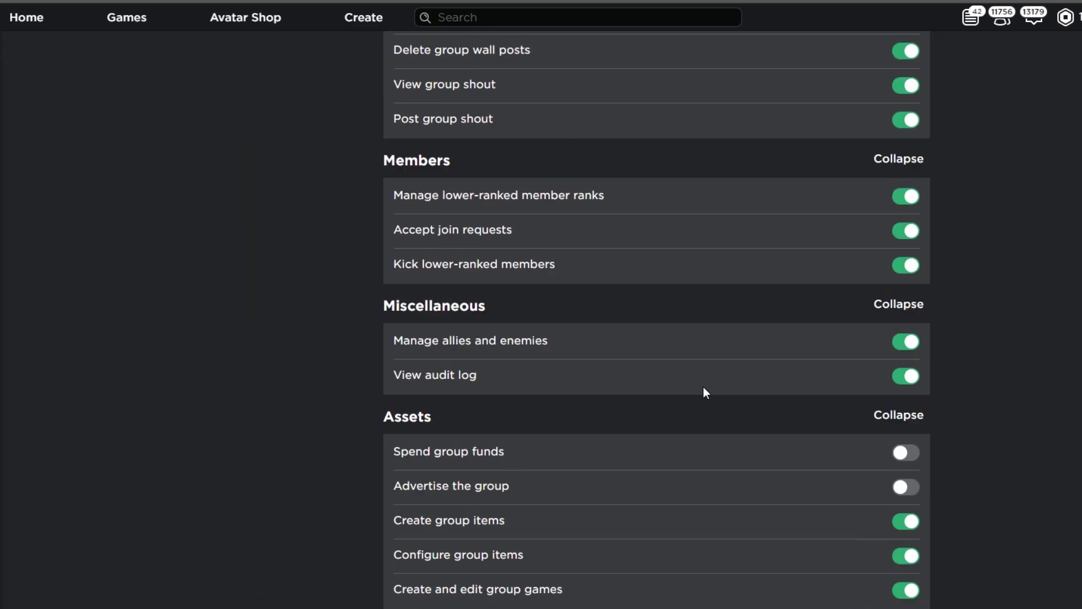
scroll(693, 451, up, 2)
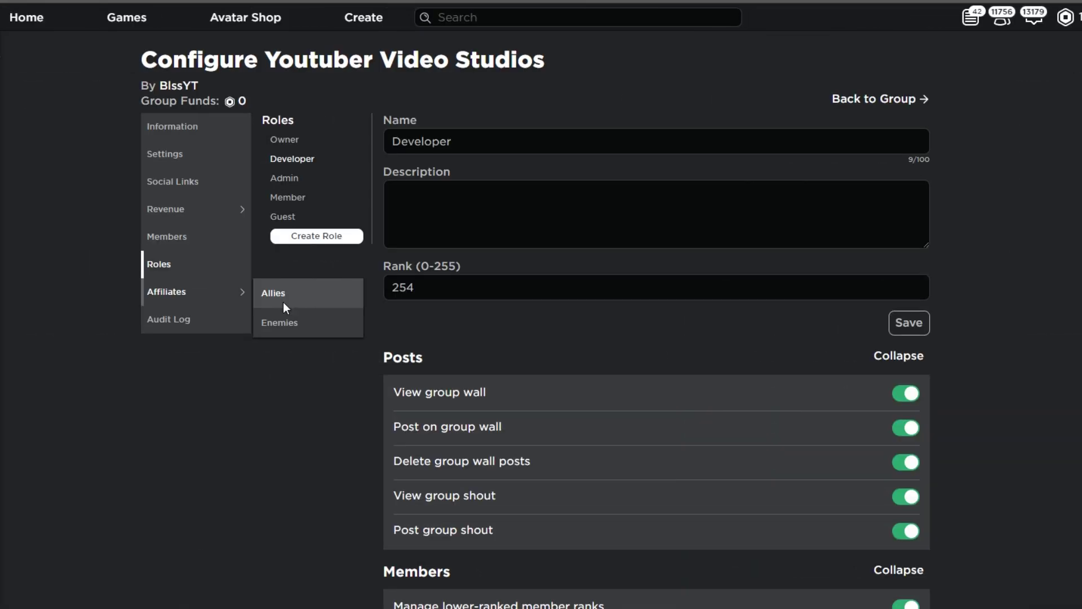
Step: View the group's allies and enemies pages under its affiliates
click(276, 302)
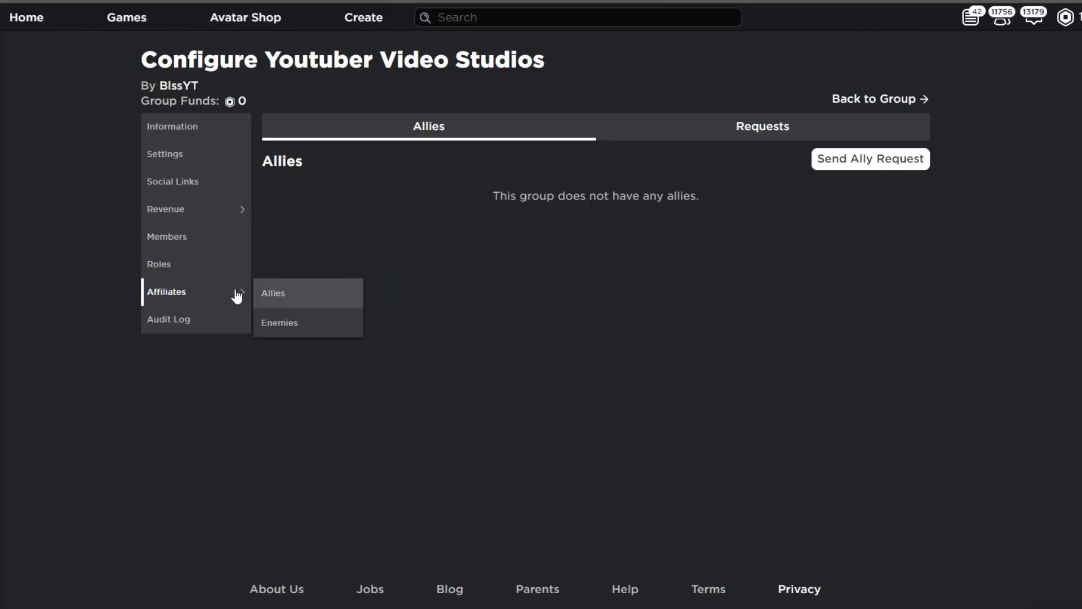
click(285, 323)
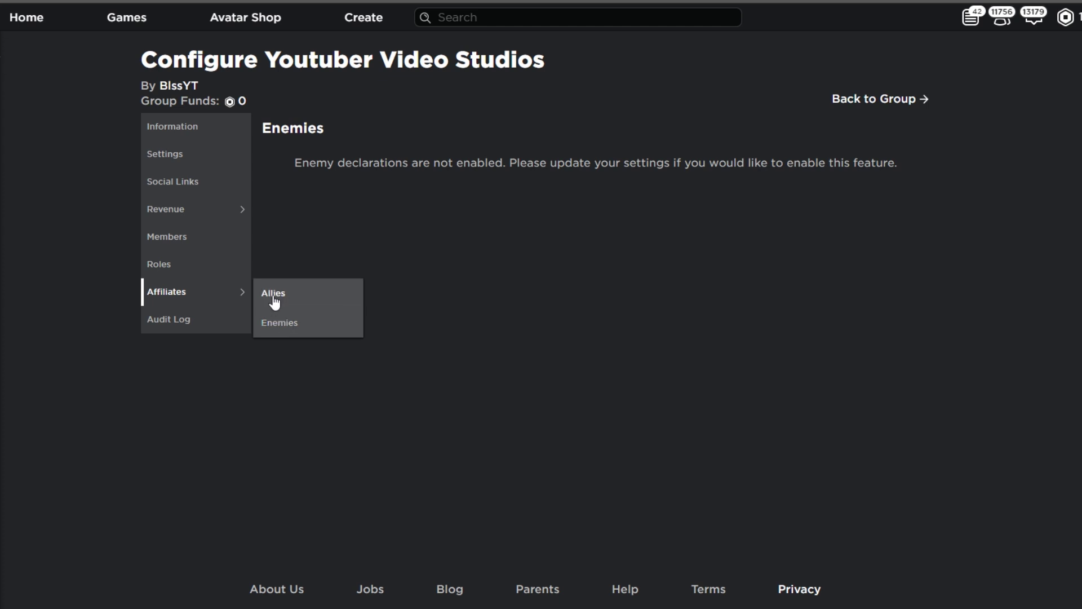
mouse_move(239, 292)
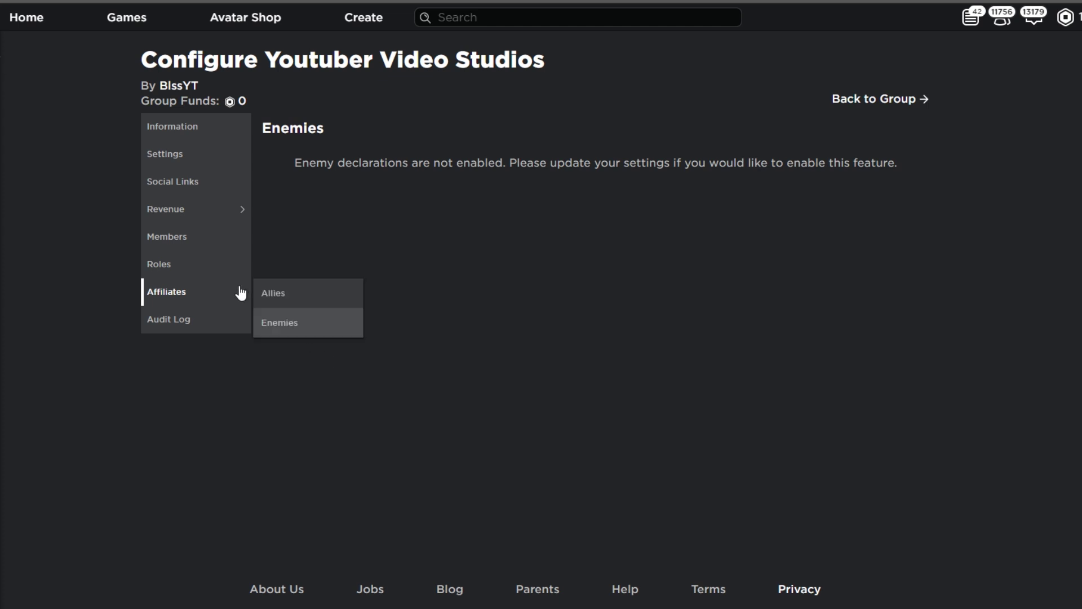
Step: Prepare an ally request to Blss Fan Group and dismiss it without sending
click(277, 298)
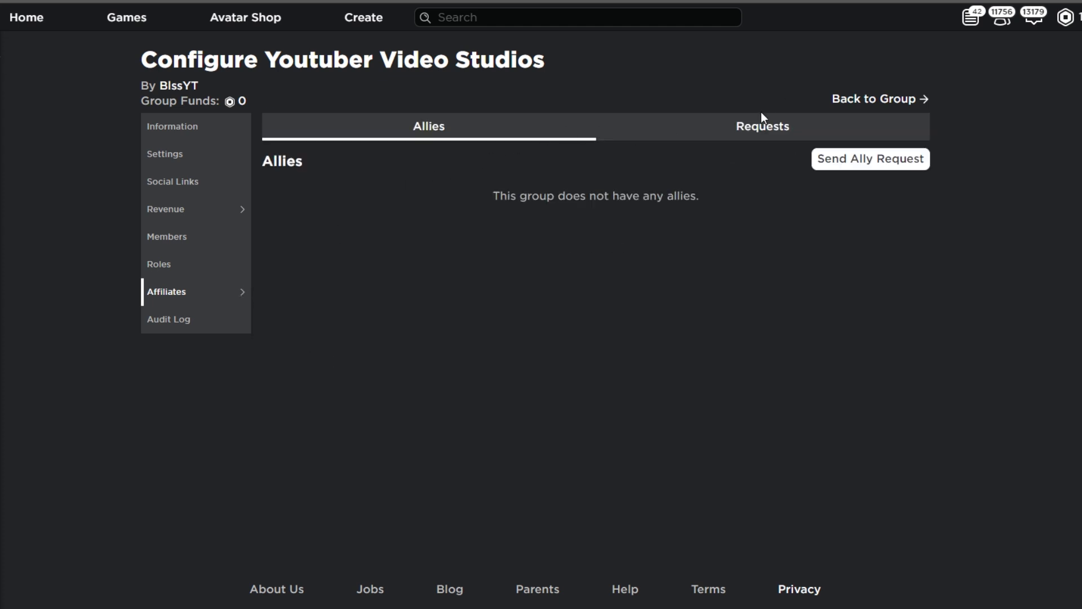
click(856, 164)
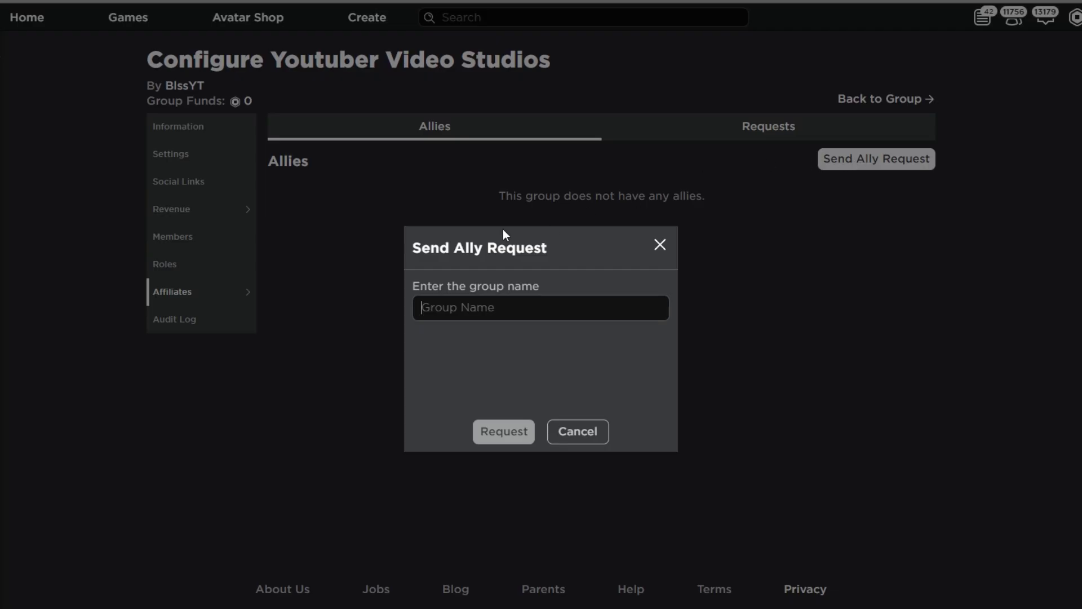
text(bls fas)
key(ctrl+a)
key(BackSpace)
text(blss fan gr)
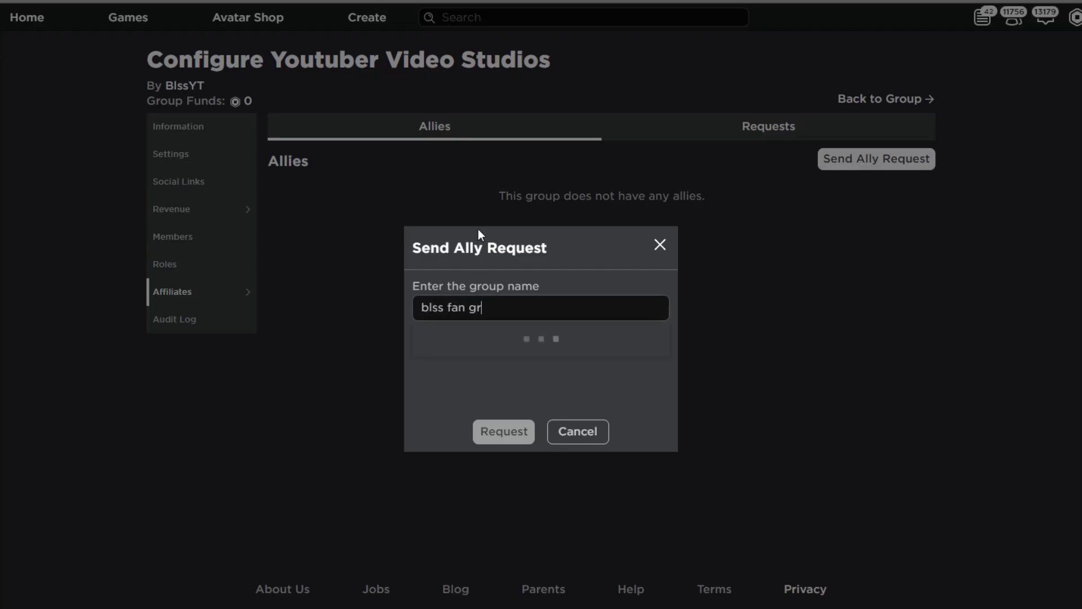
text(oup)
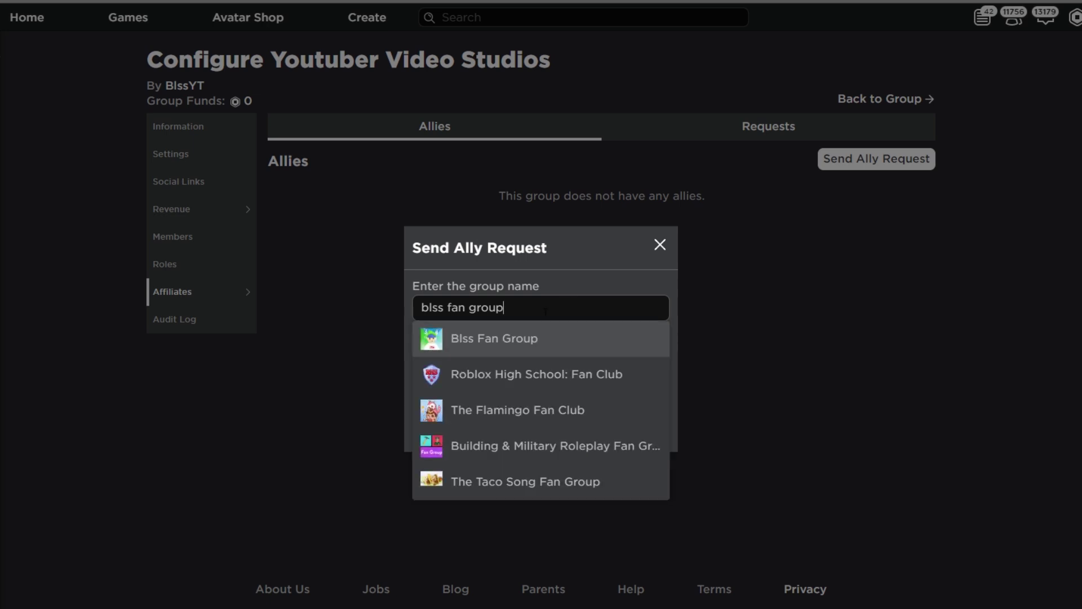
click(546, 337)
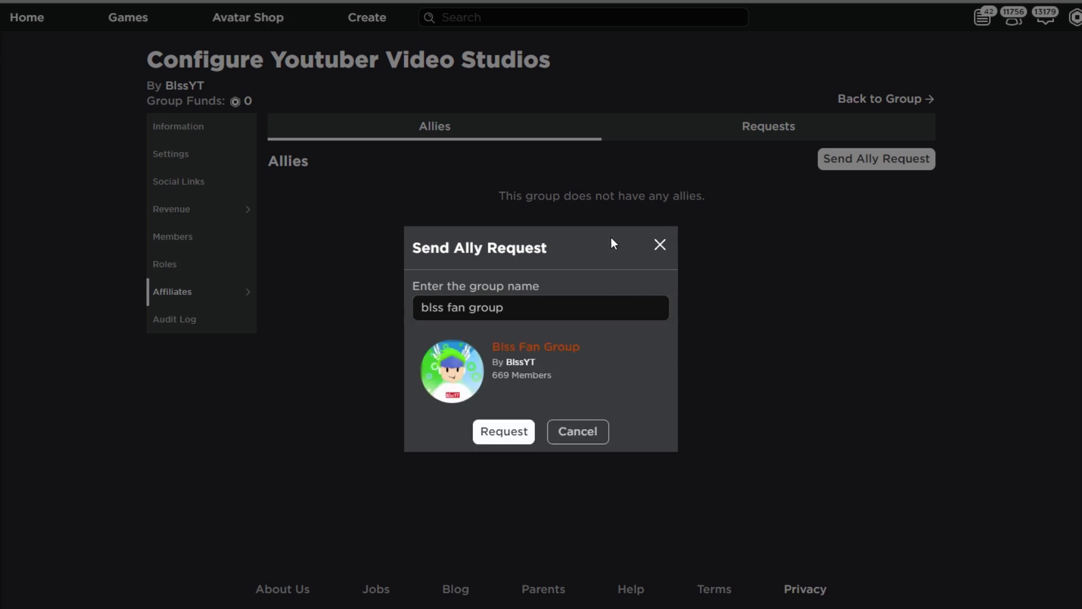
click(665, 251)
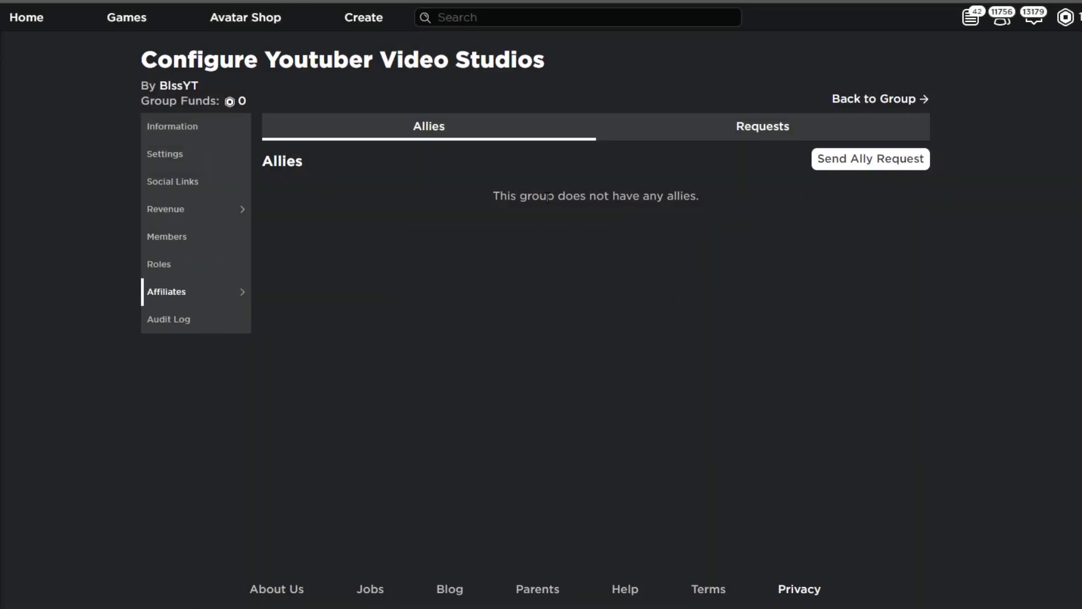
Step: View the group's incoming ally requests, its audit log and the action types available for filtering the log
click(625, 133)
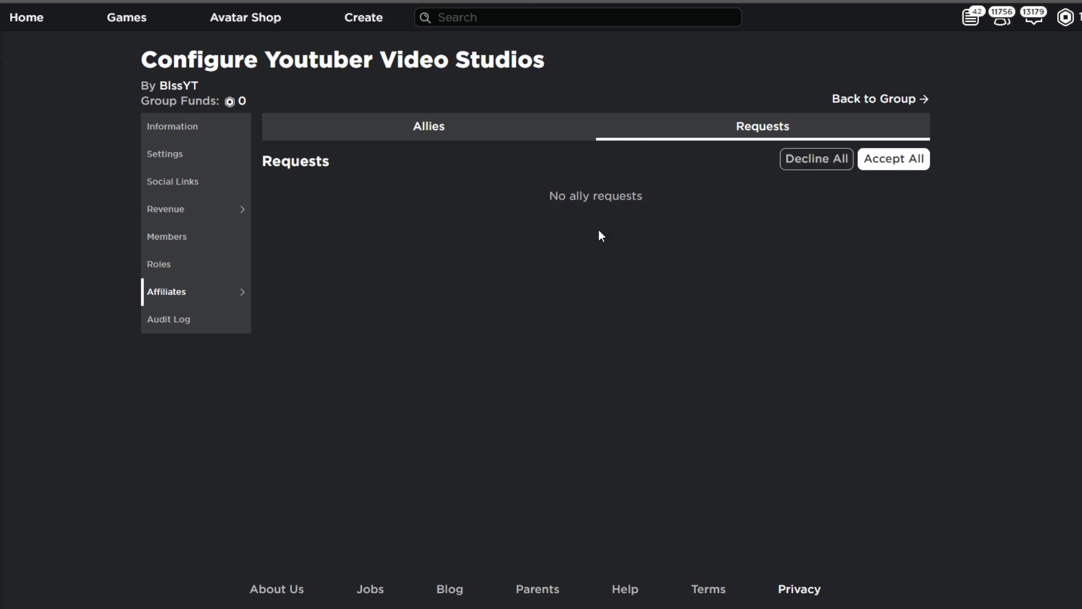
click(186, 319)
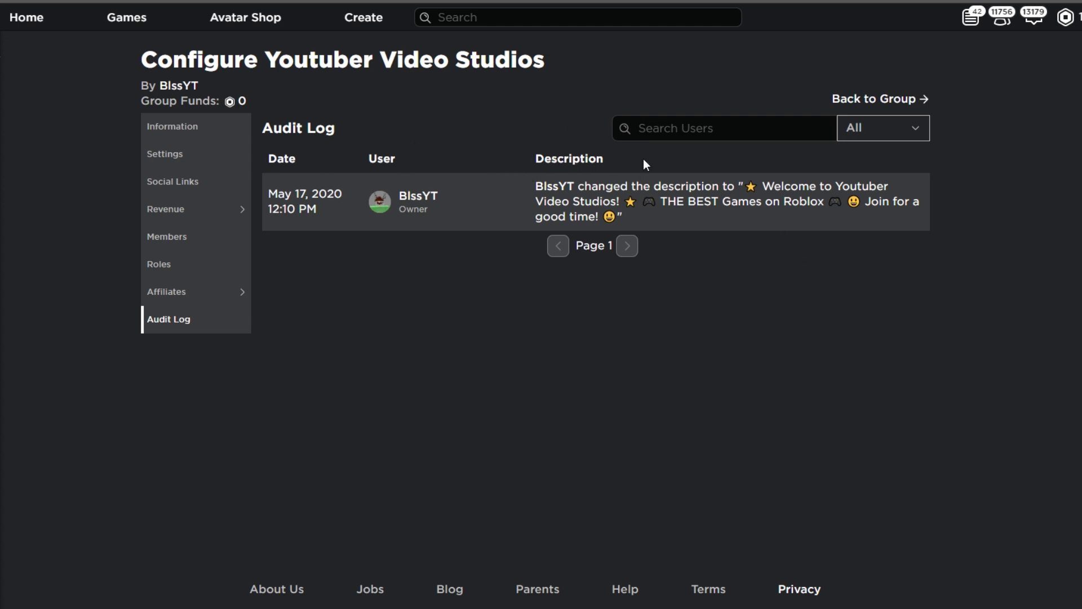
click(853, 129)
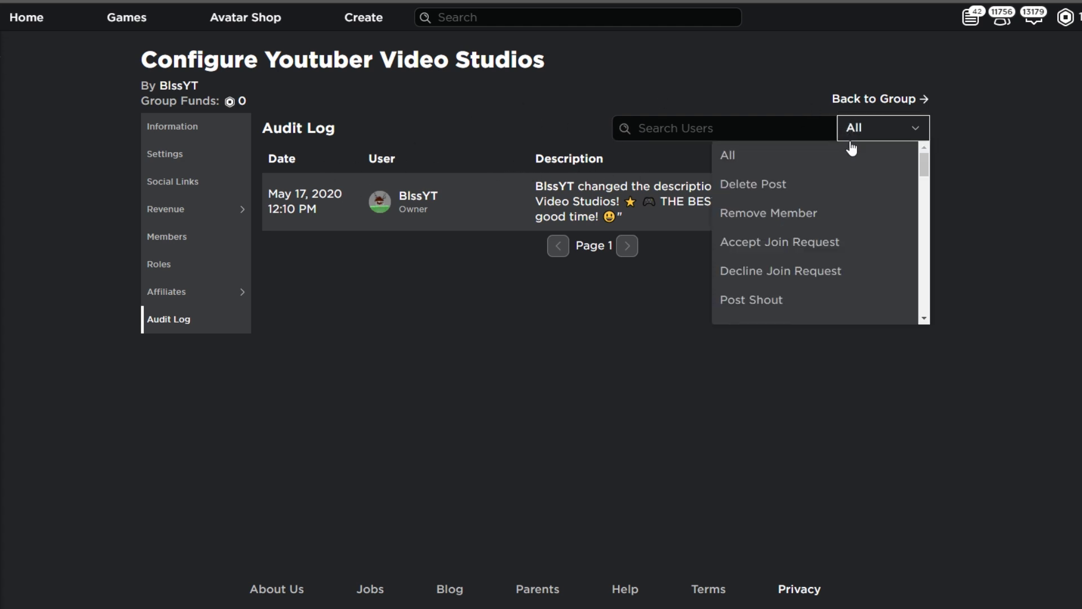
scroll(758, 271, down, 9)
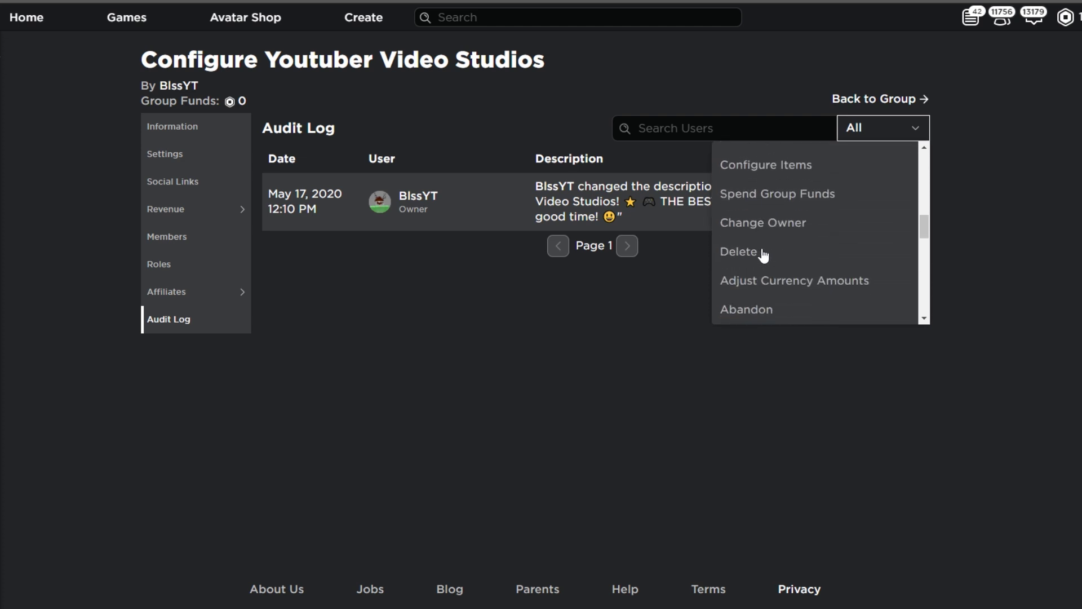
scroll(764, 255, down, 5)
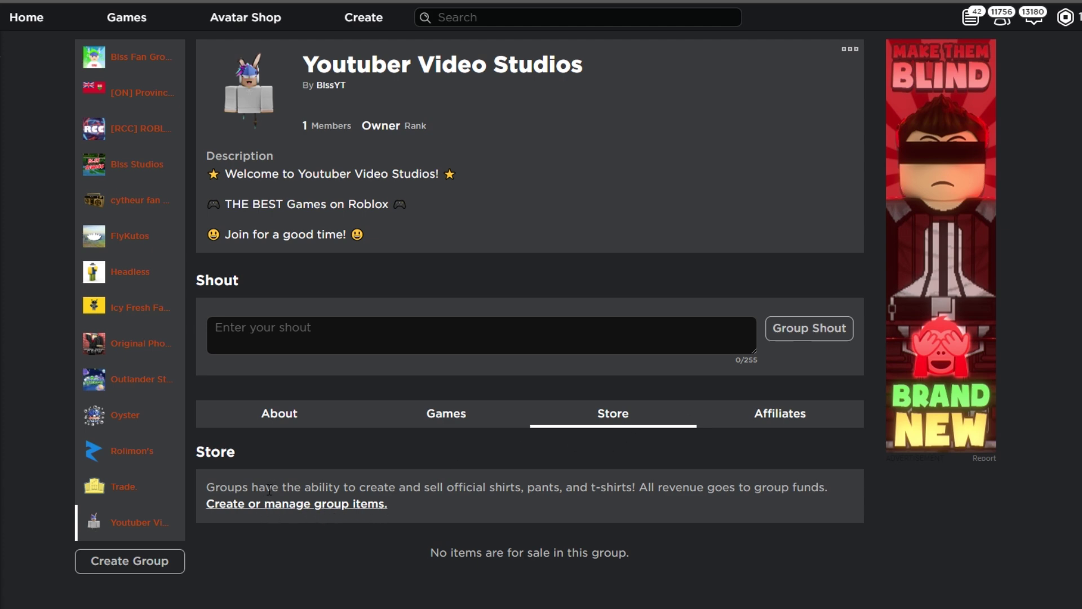
Step: Browse the group's item creation pages for shirts, games, badges, animations and user ads
click(281, 505)
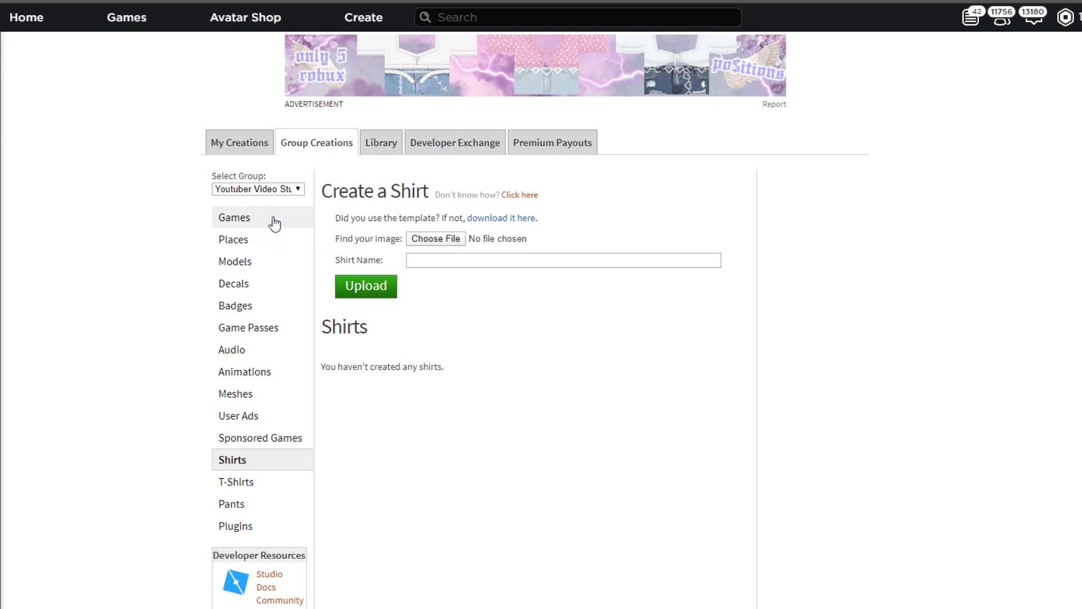
click(229, 225)
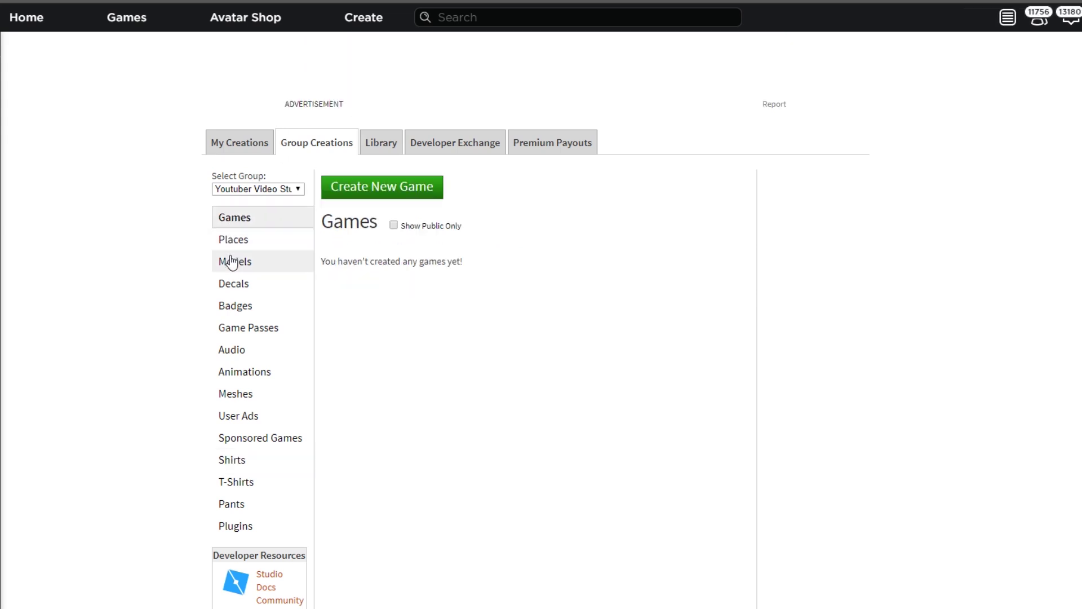
click(237, 305)
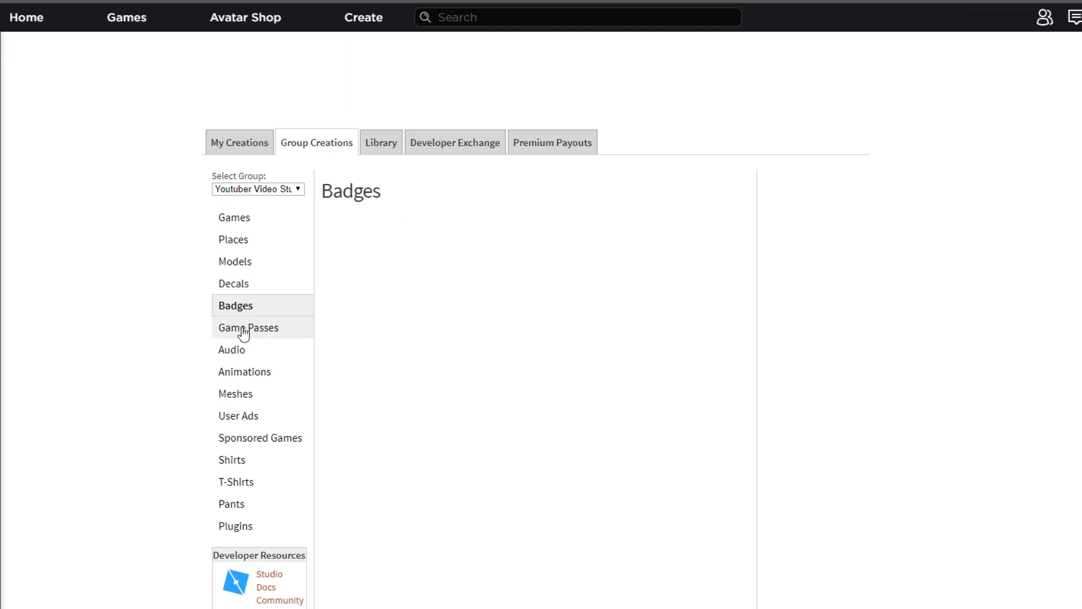
click(246, 373)
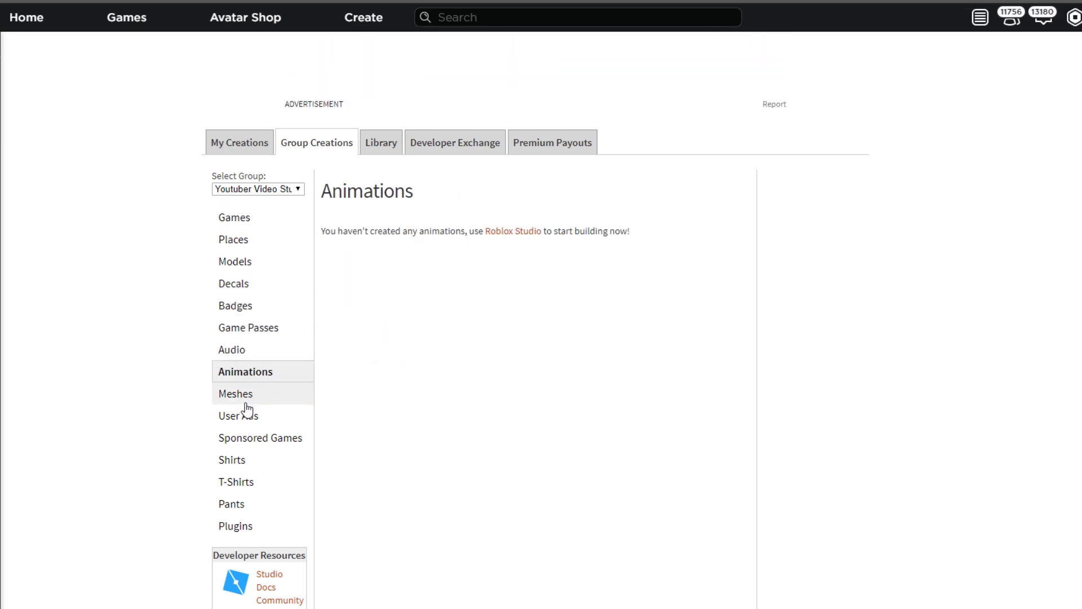
click(242, 417)
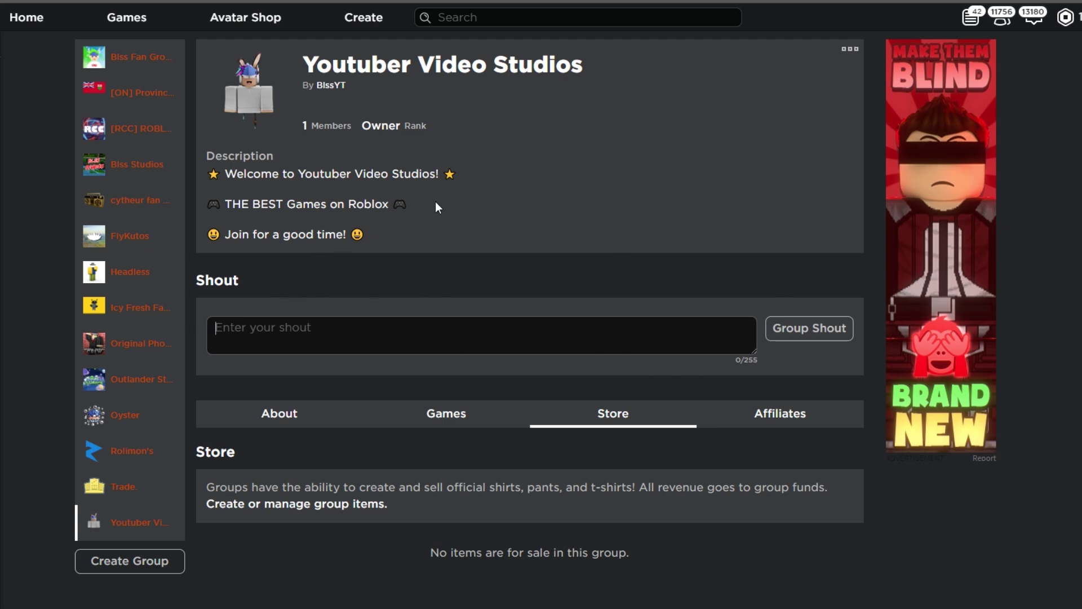
Step: Post the shout "hi" on the Youtuber Video Studios group page
text(hi)
click(793, 335)
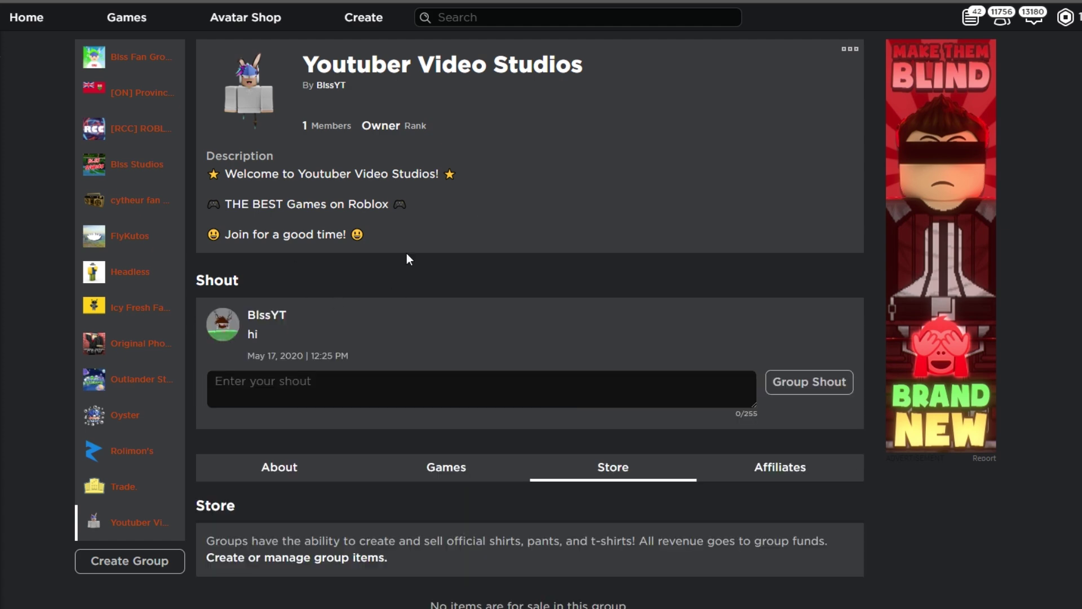
Step: Post the shout "hi 2" on the Youtuber Video Studios group page
click(329, 392)
text(hi)
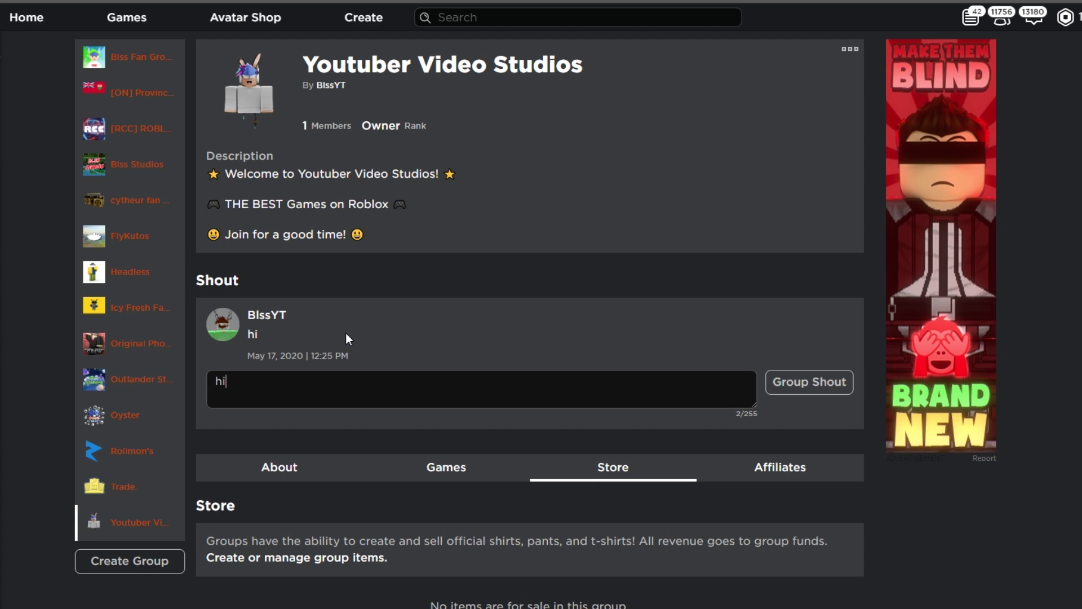
text( 2)
click(819, 385)
Step: Replace the current group shout with a new one reading "joe"
click(224, 383)
text(joe)
click(829, 388)
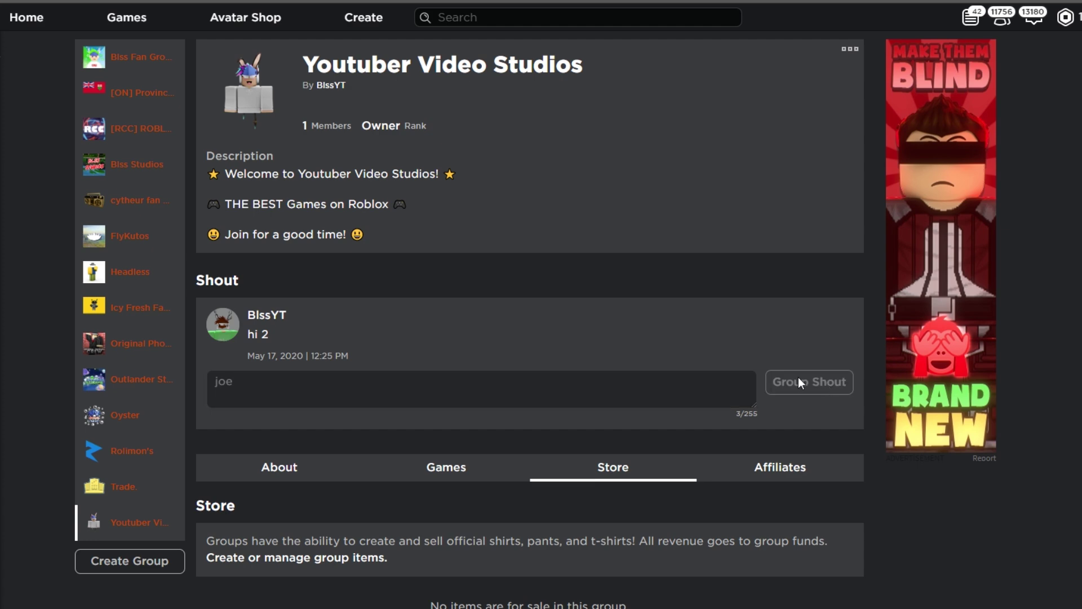
Step: Write "joe" on the group wall in the About section and submit it for posting
scroll(265, 397, down, 3)
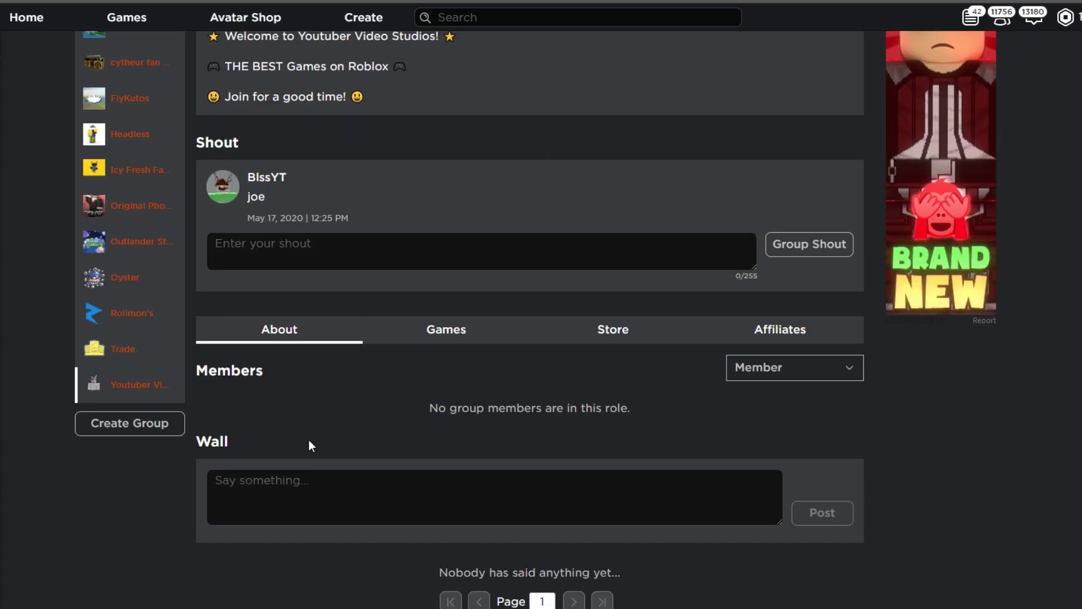
click(302, 515)
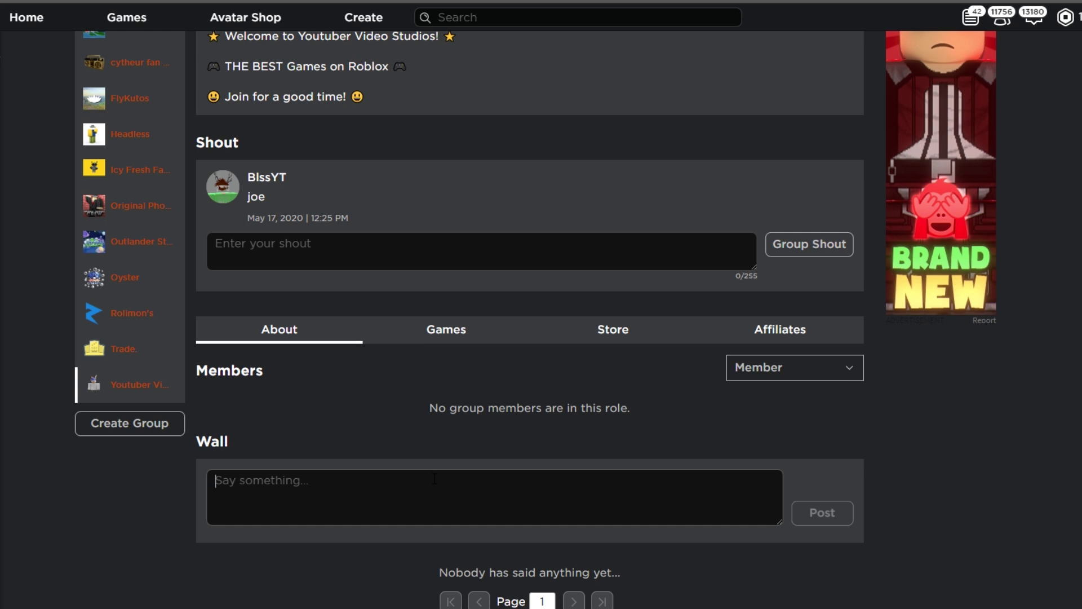
text(joe)
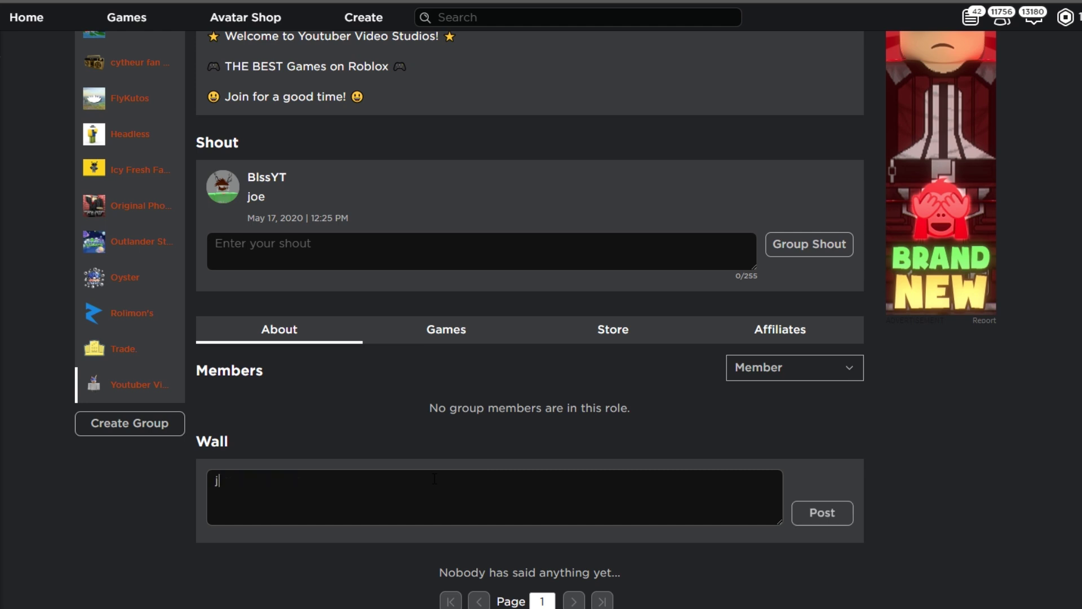
click(844, 524)
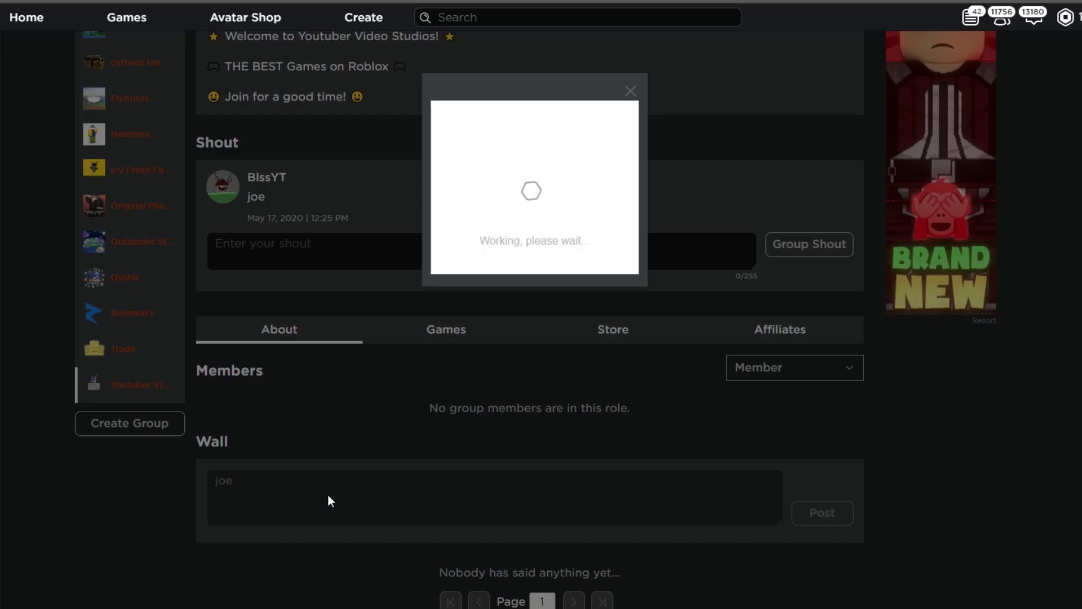
Step: Rotate the verification images the correct way up and submit them to publish the "joe" wall post
click(466, 203)
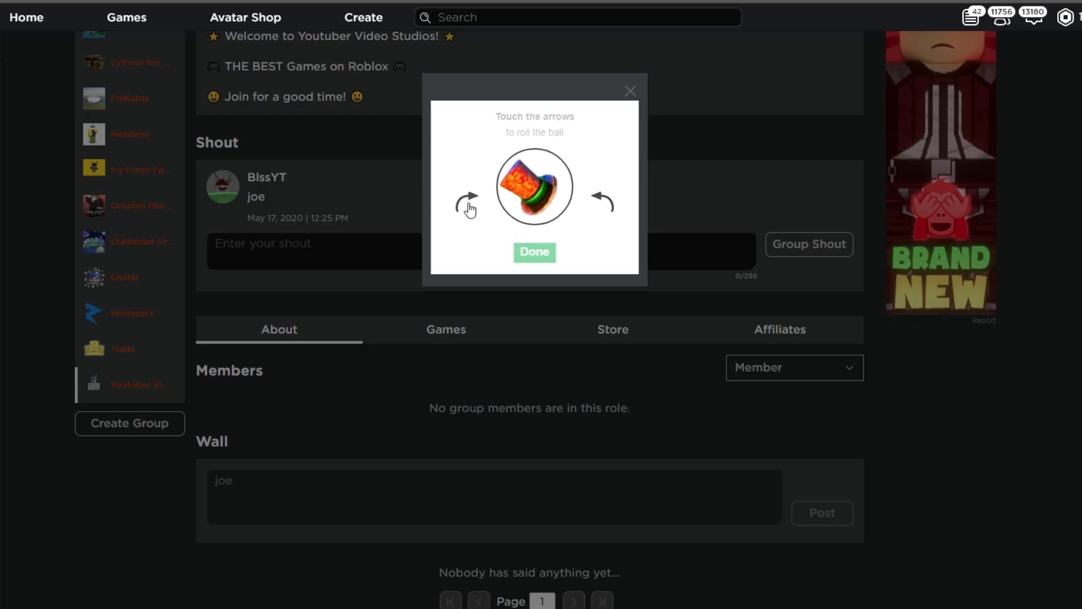
click(552, 254)
click(600, 203)
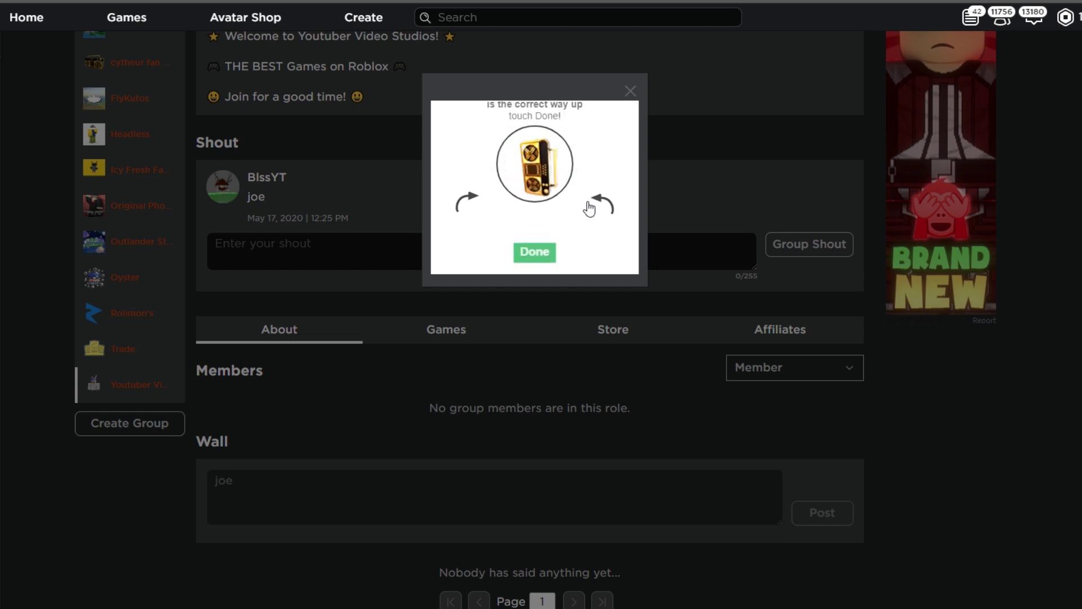
click(599, 203)
click(534, 251)
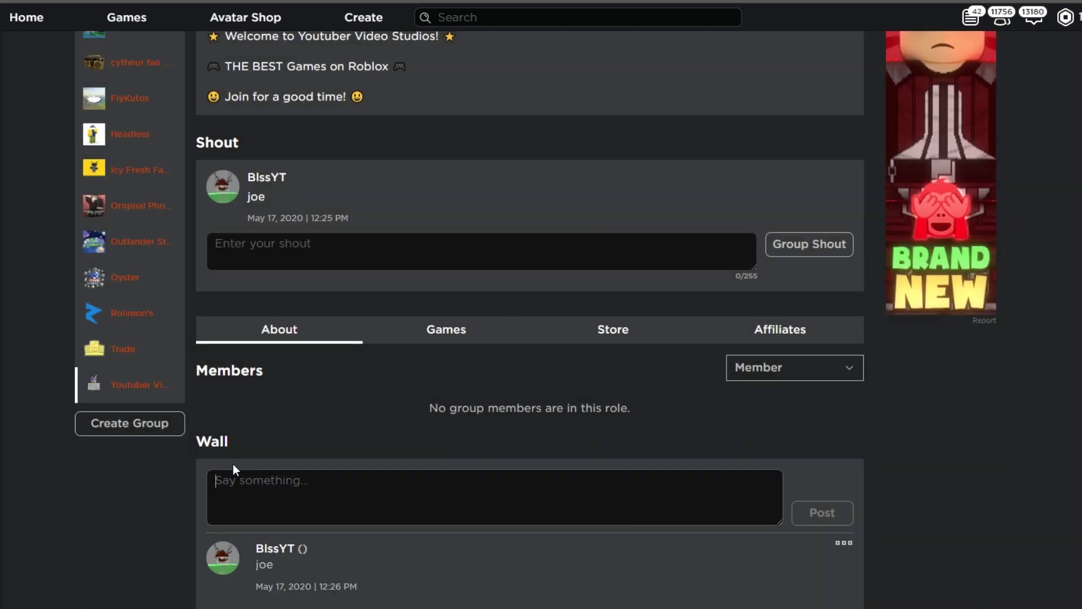
Step: Write a second group wall message reading "blah blah" and submit it for posting
text(blah blah blah)
key(BackSpace)
key(BackSpace)
key(BackSpace)
key(BackSpace)
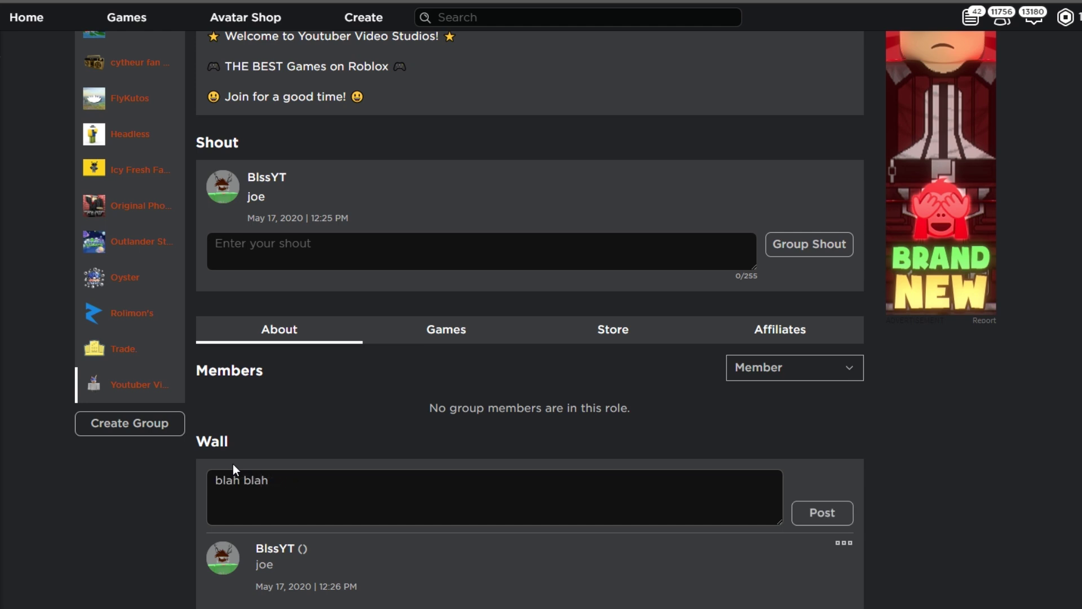
click(820, 518)
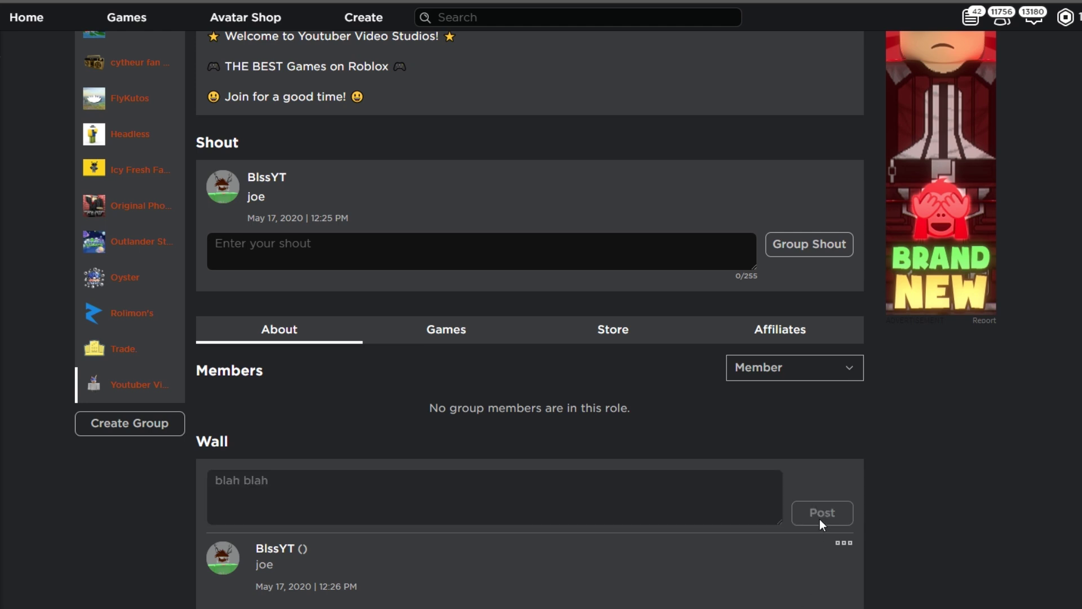
Step: Solve the image rotation verification to publish the "blah blah" message and look over the group wall
click(539, 250)
click(603, 200)
click(602, 201)
click(603, 200)
click(531, 249)
scroll(425, 363, down, 2)
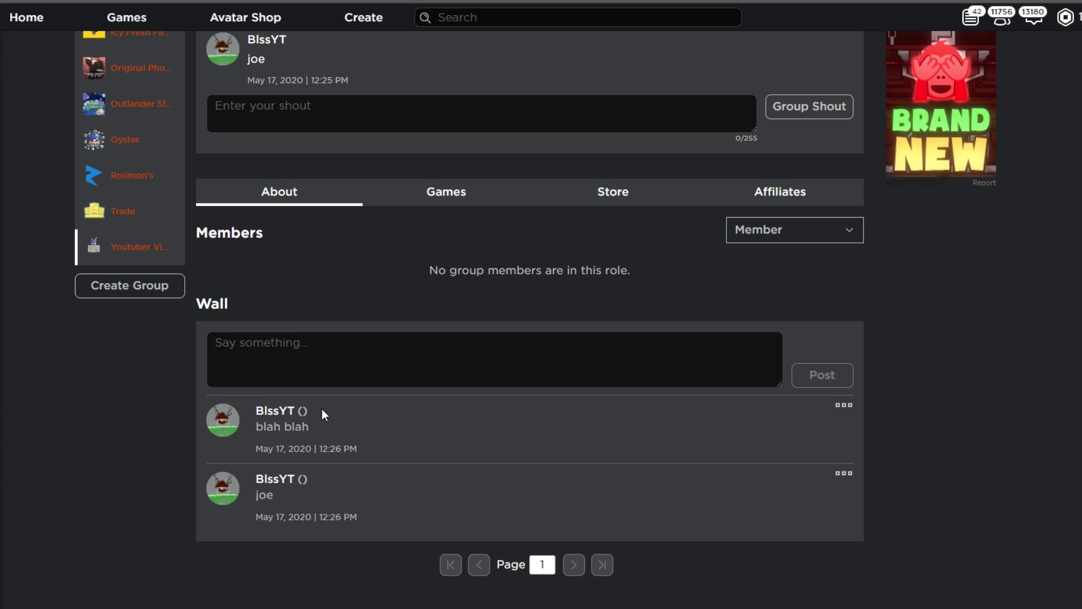
scroll(323, 410, up, 5)
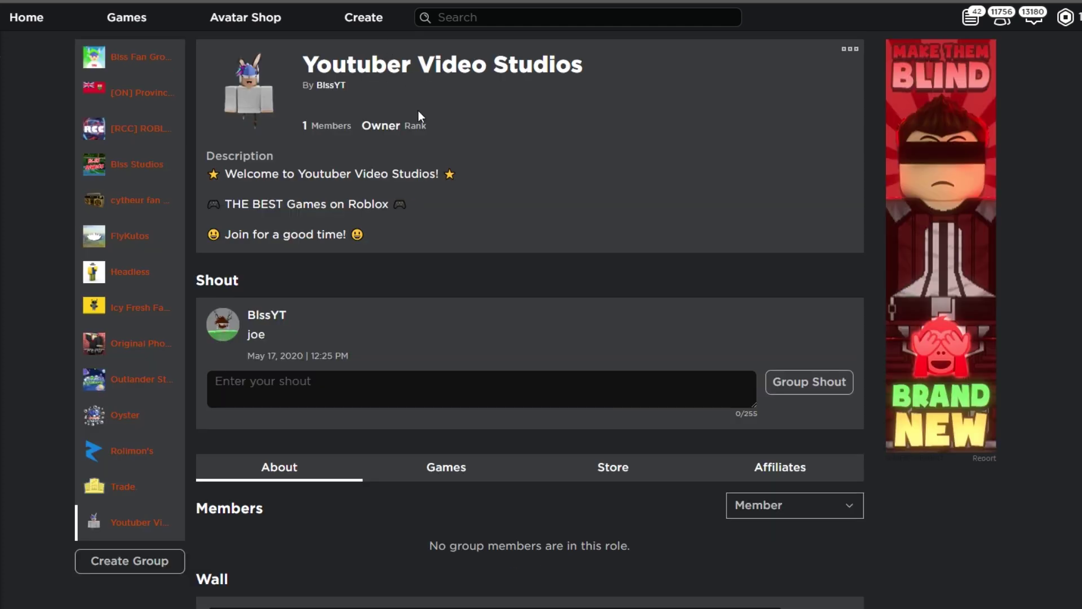